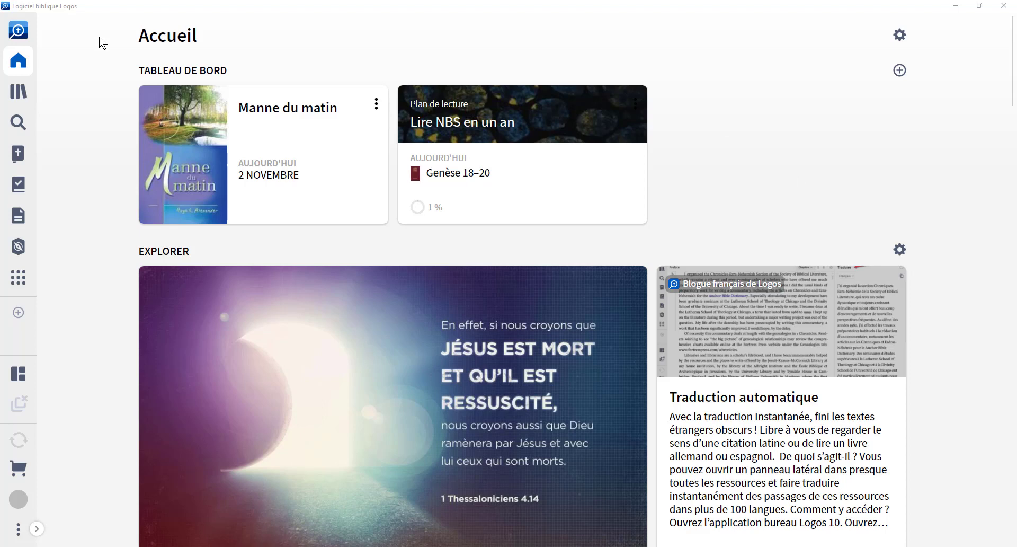
- Add the express layout "Bible et commentaire" to the home page dashboard
left_click(22, 69)
left_click(23, 73)
left_click(900, 71)
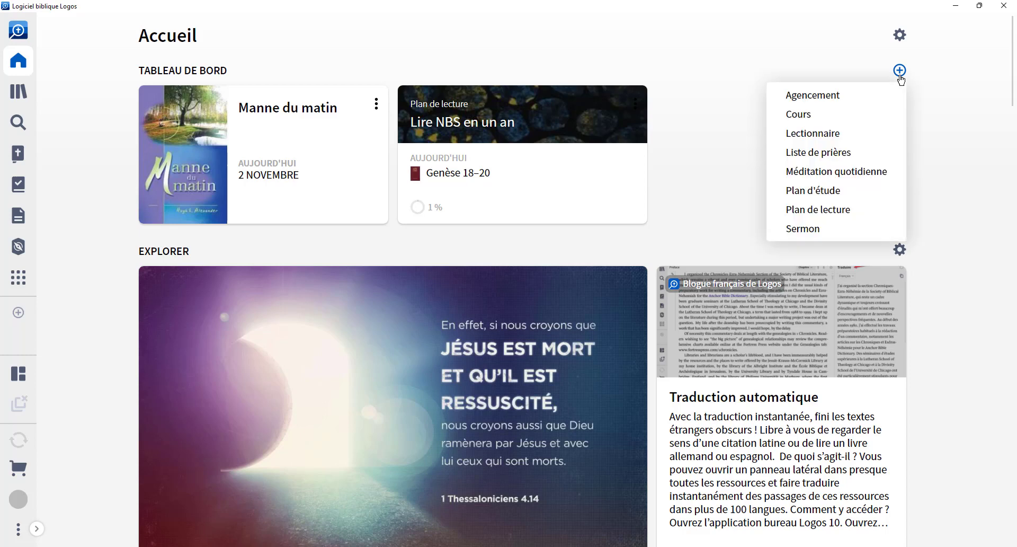
left_click(835, 99)
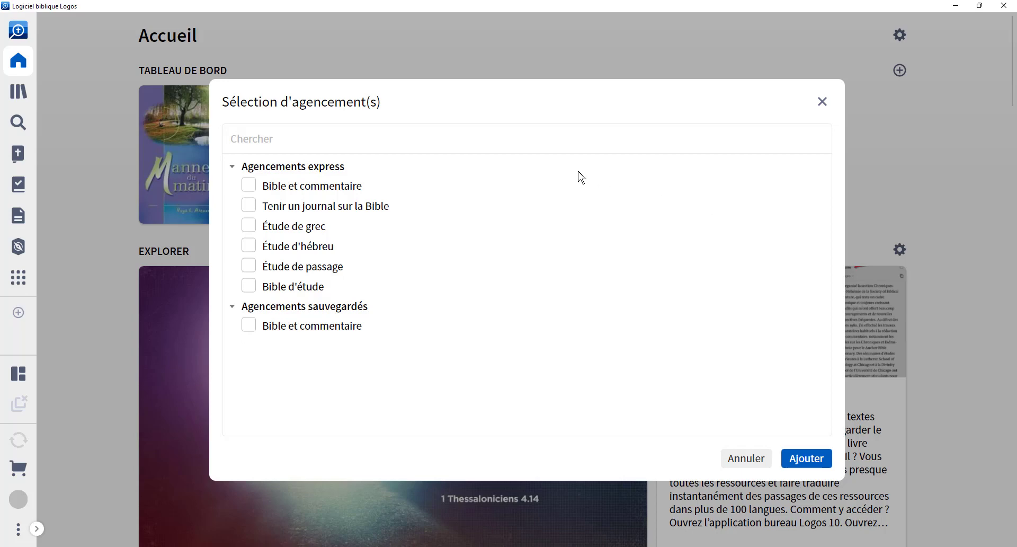
left_click(245, 189)
left_click(809, 459)
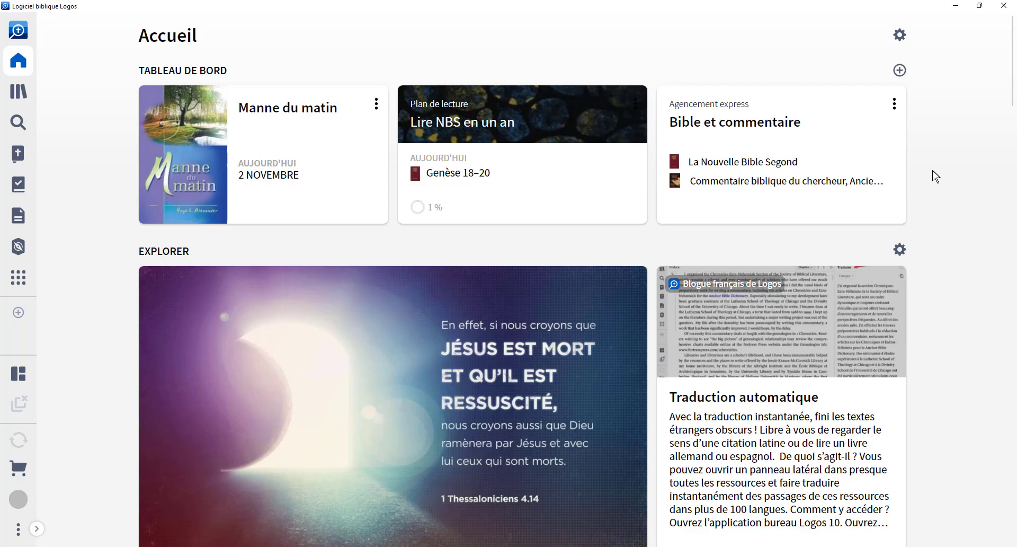
- Open the "Bible et commentaire" layout from its dashboard card
left_click(31, 69)
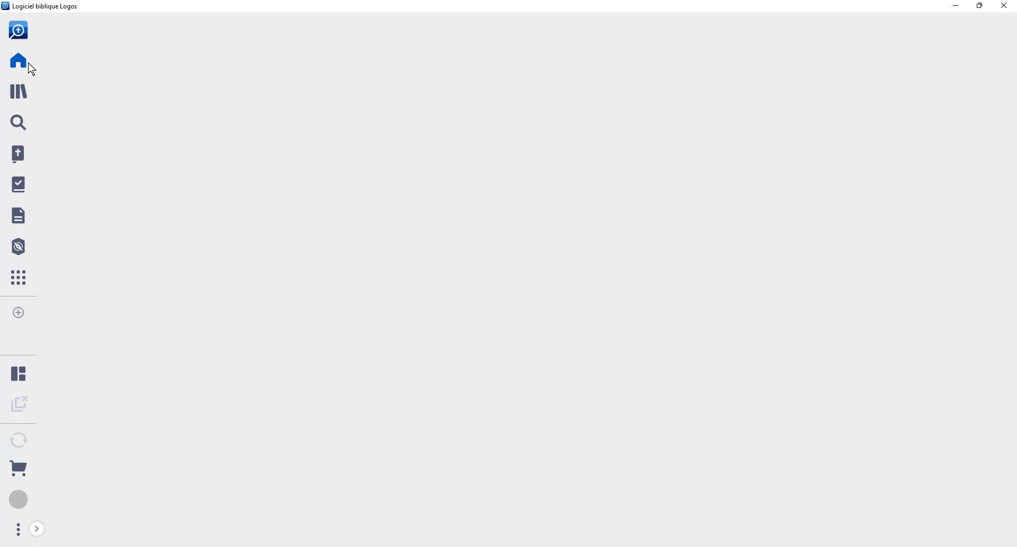
left_click(31, 69)
left_click(819, 138)
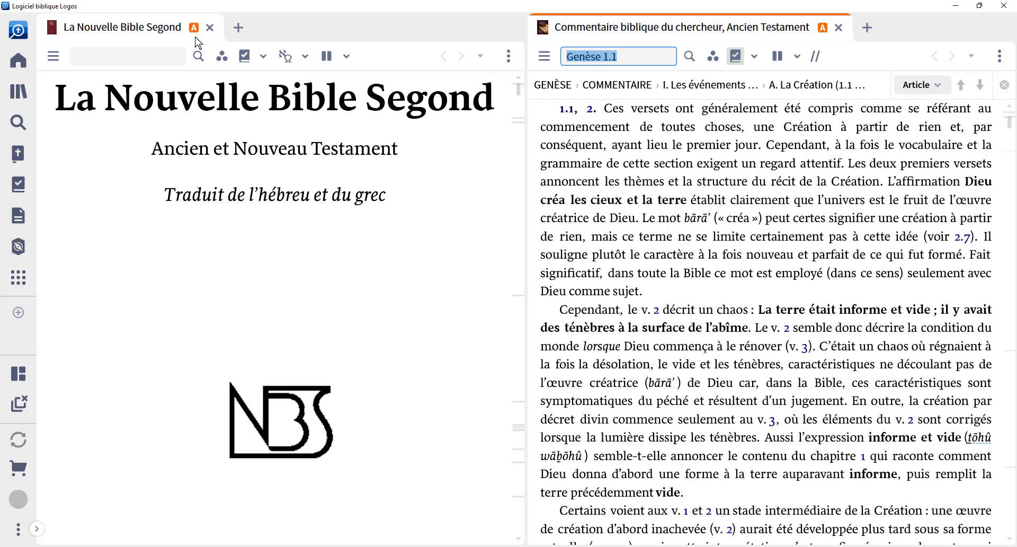
- Go to Matthew 5 ("mt 5") in La Nouvelle Bible Segond
mouse_move(196, 42)
left_click(117, 55)
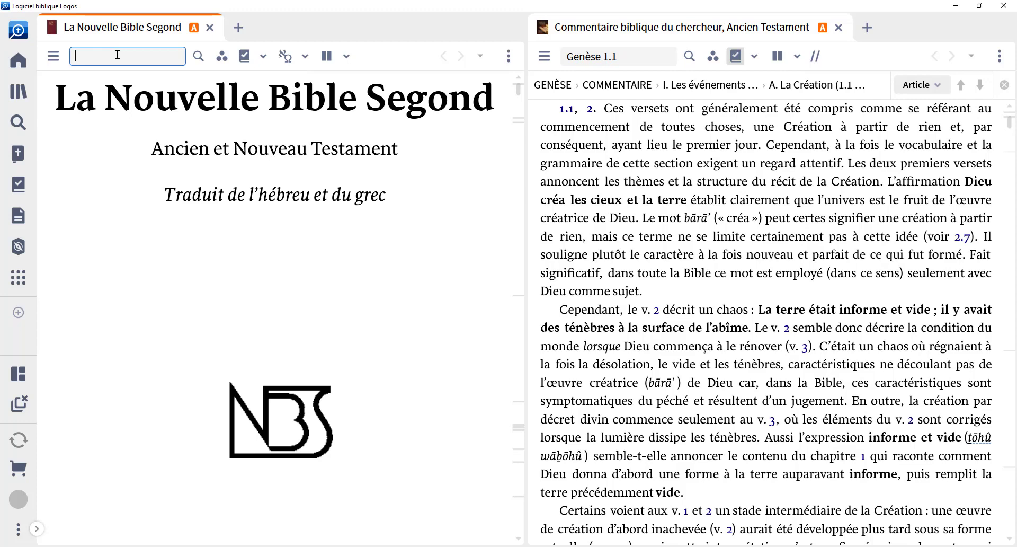
type("mt 5")
key("Return")
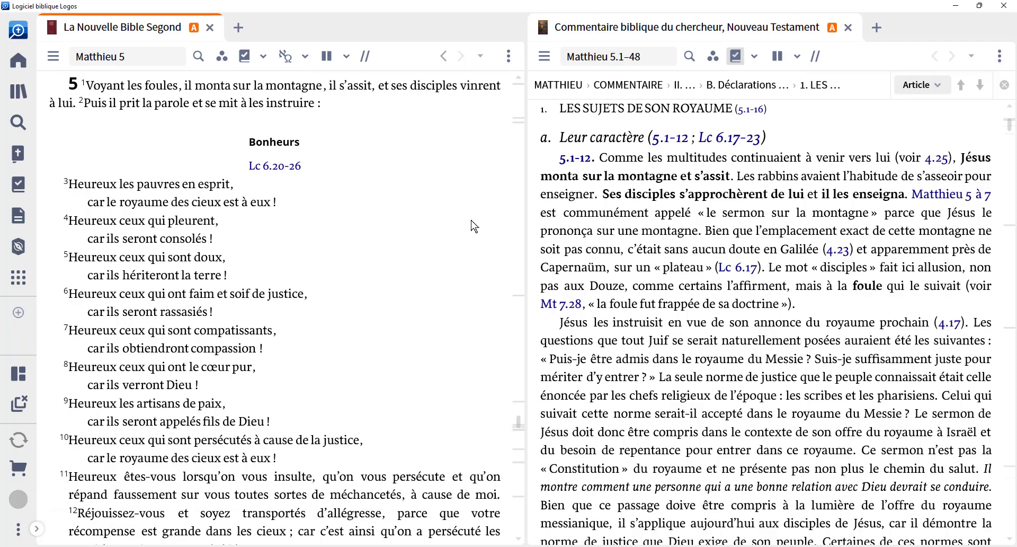
- Assign both La Nouvelle Bible Segond and the Commentaire biblique du chercheur to sync group B
left_click(511, 63)
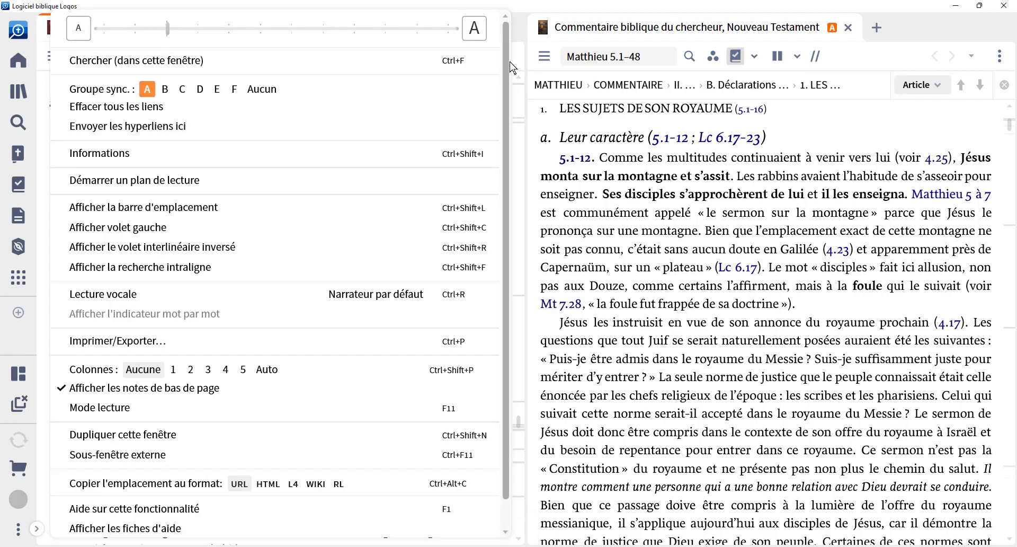
left_click(165, 90)
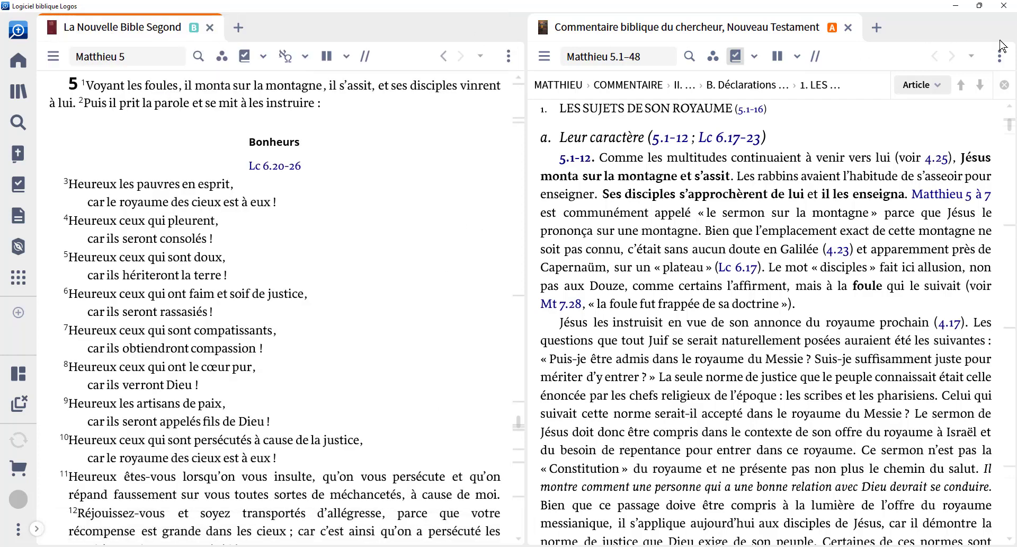
left_click(1000, 56)
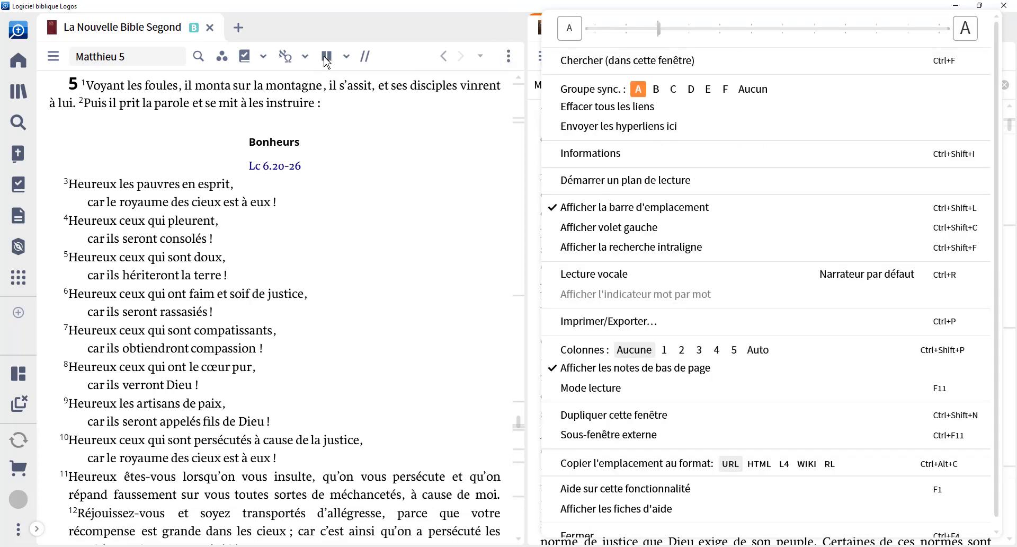
left_click(466, 166)
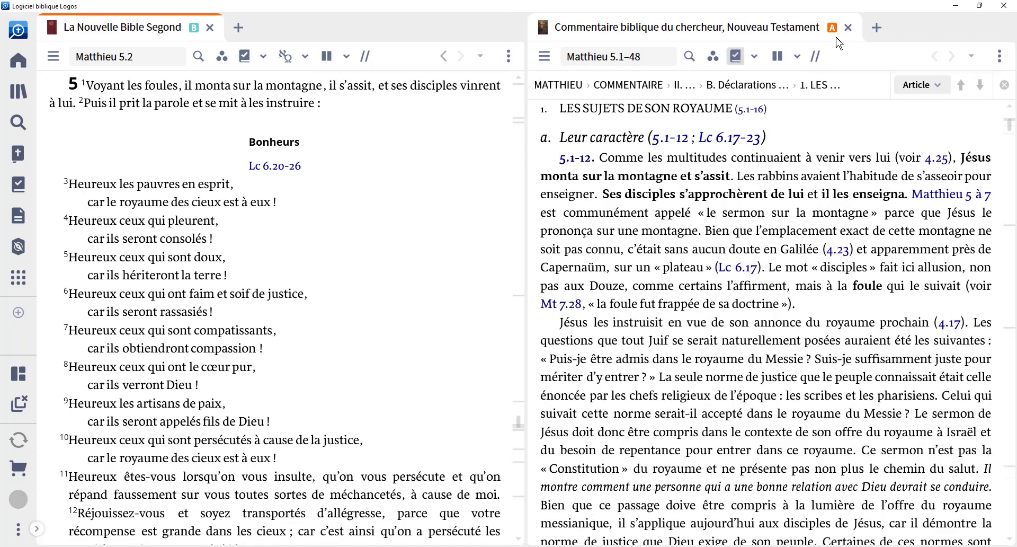
left_click(1000, 55)
left_click(659, 89)
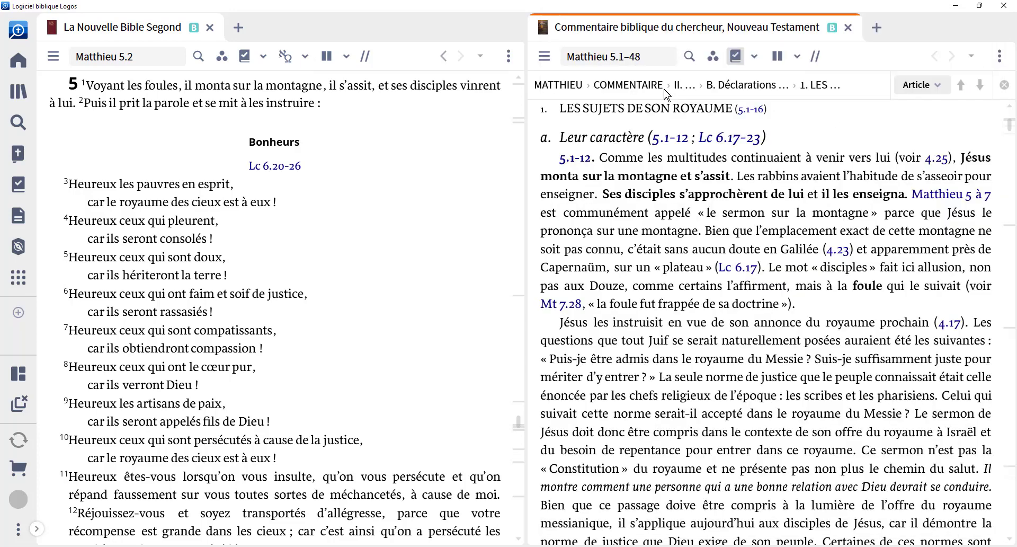
- Follow the Lc 6.17 reference in the commentary on Matthieu 5.1–12, and go back to the previous passage in the Bible
scroll(859, 139, "down", 2)
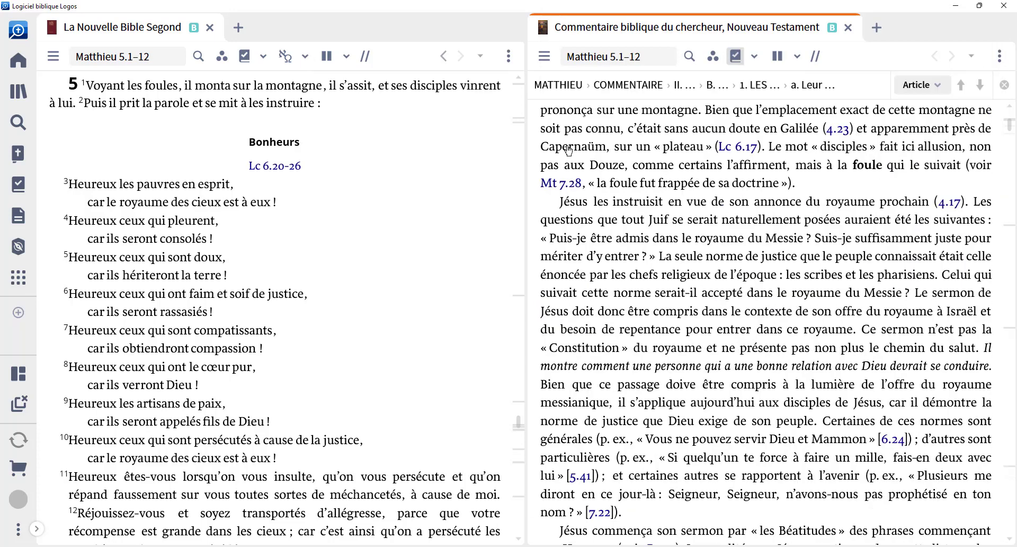
scroll(436, 218, "down", 4)
scroll(436, 217, "down", 2)
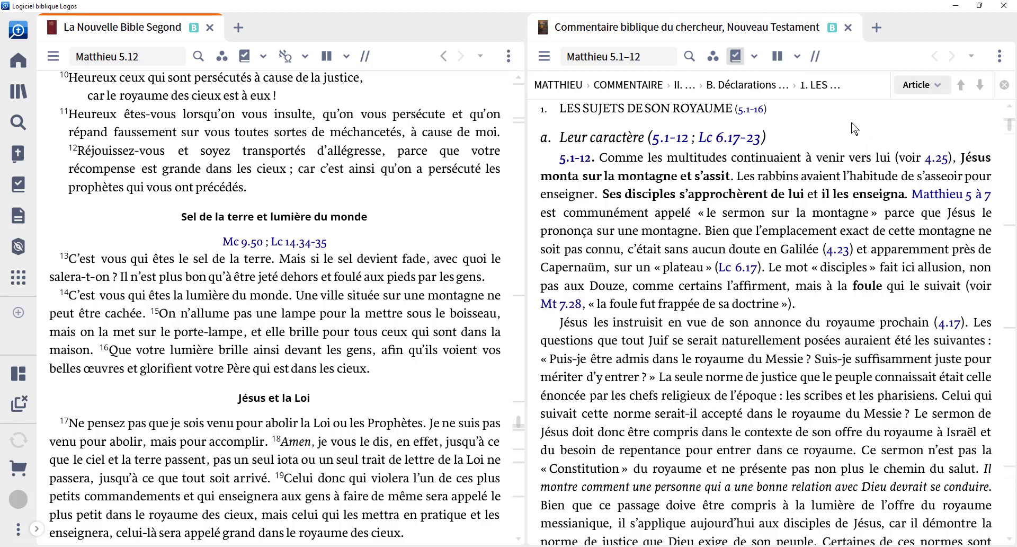
scroll(887, 172, "down", 1)
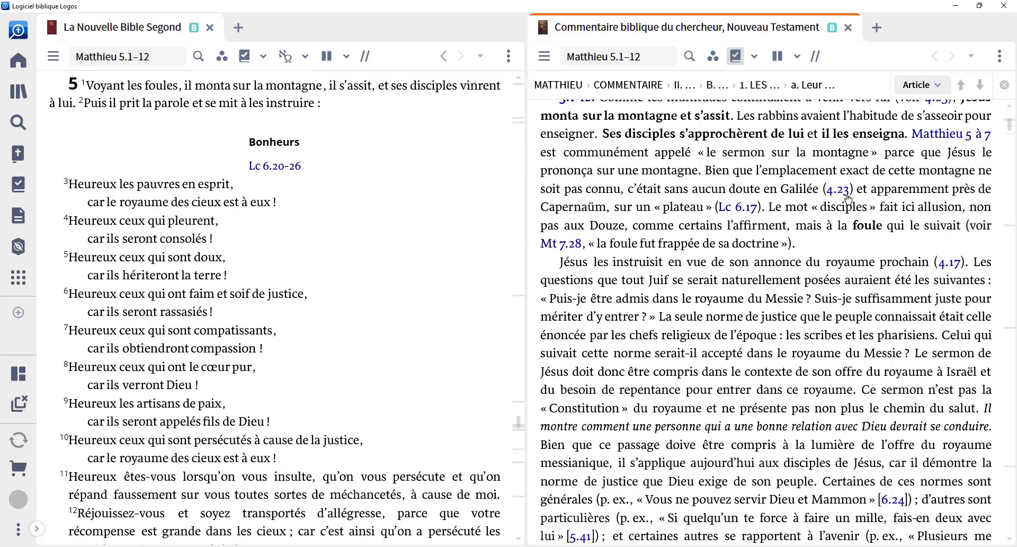
mouse_move(849, 197)
left_click(750, 210)
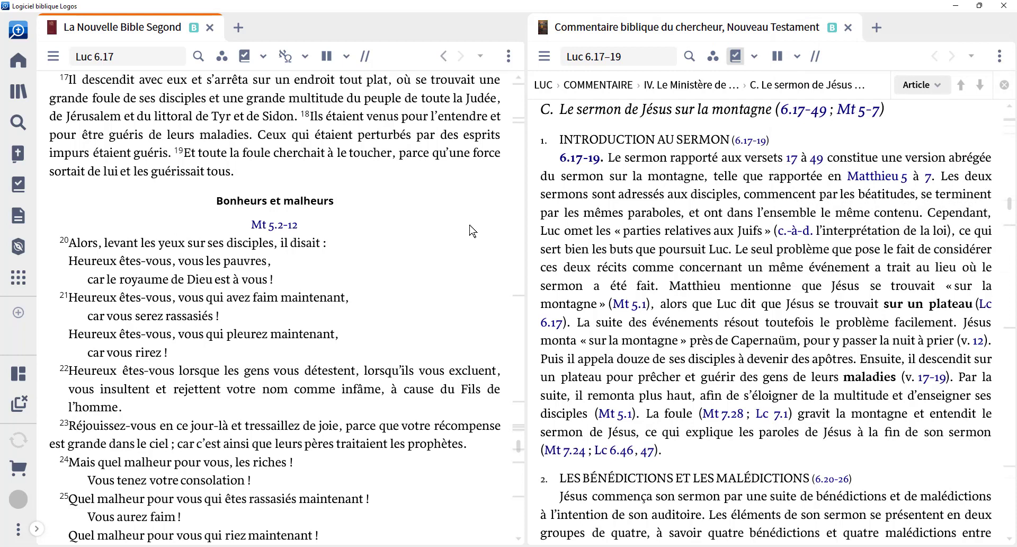
left_click(444, 56)
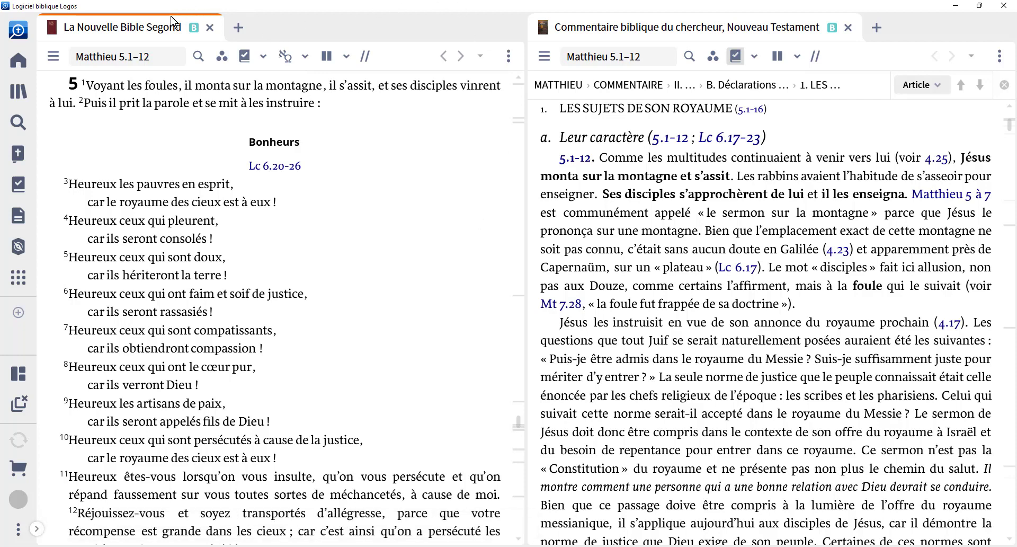
- Duplicate La Nouvelle Bible Segond and dock the copy in its own pane below the original
mouse_move(169, 24)
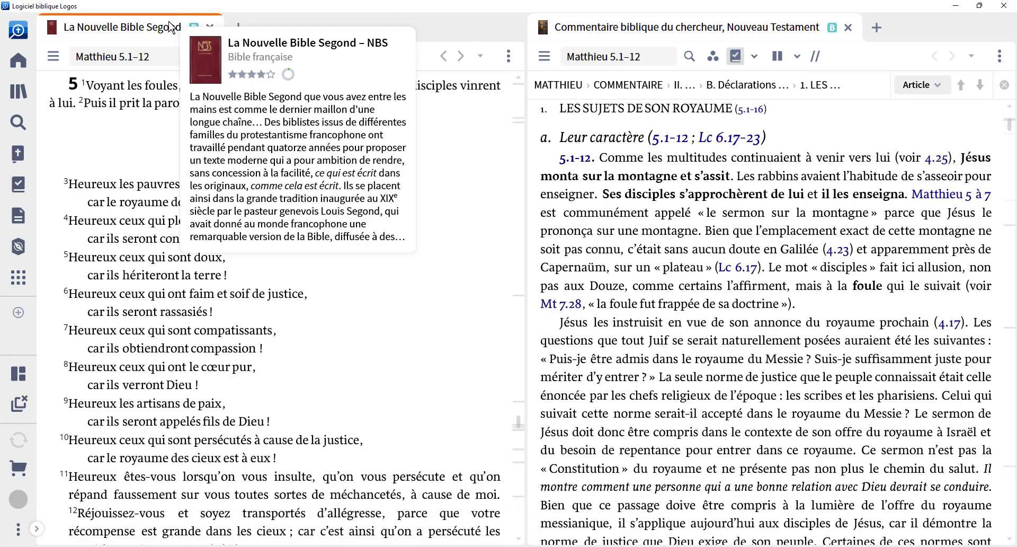
right_click(128, 28)
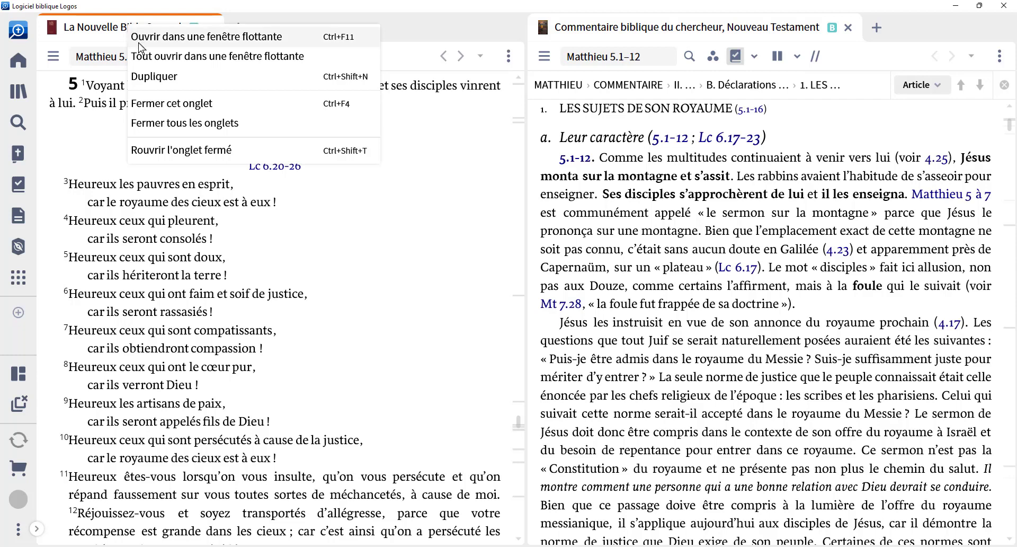
left_click(166, 78)
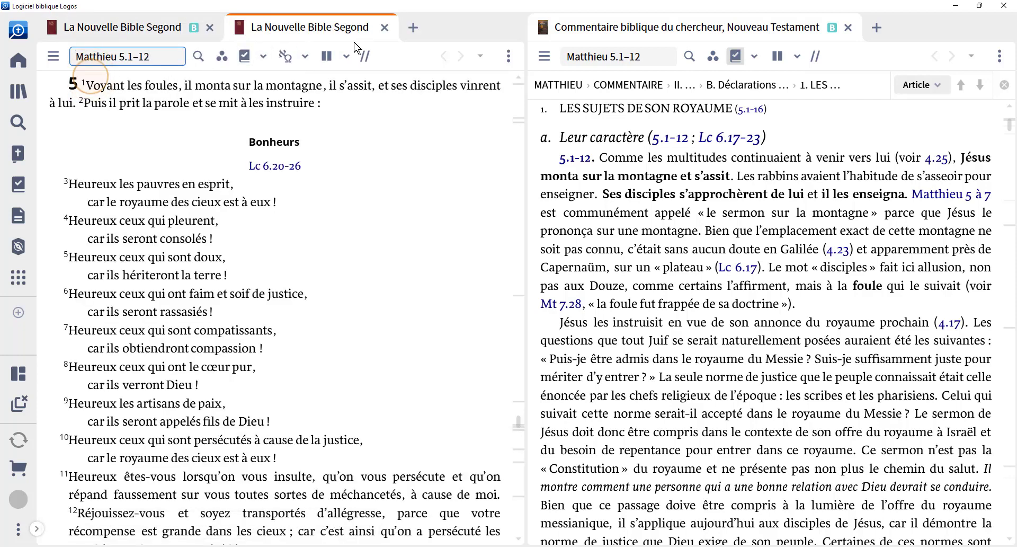
mouse_move(336, 25)
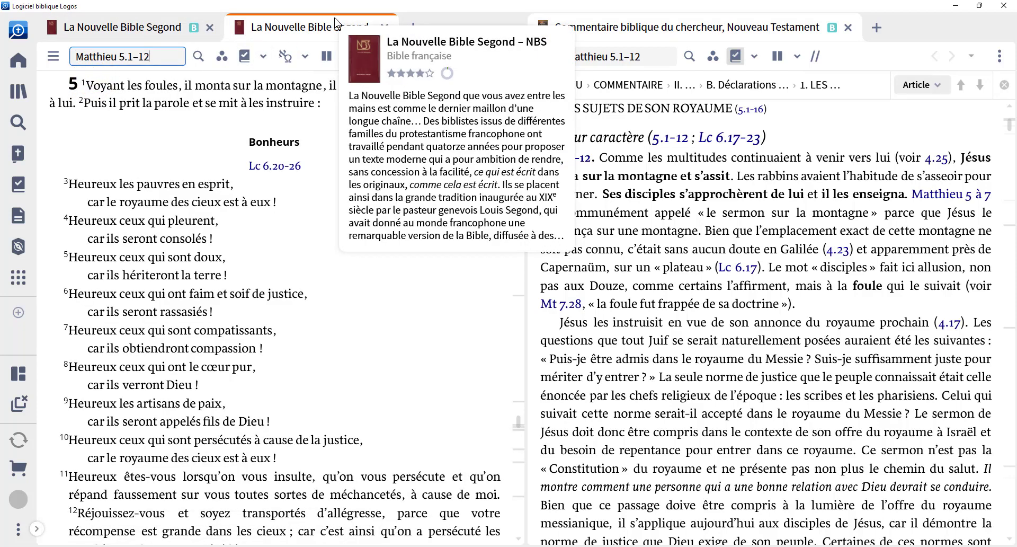
left_click_drag(335, 21, 317, 501)
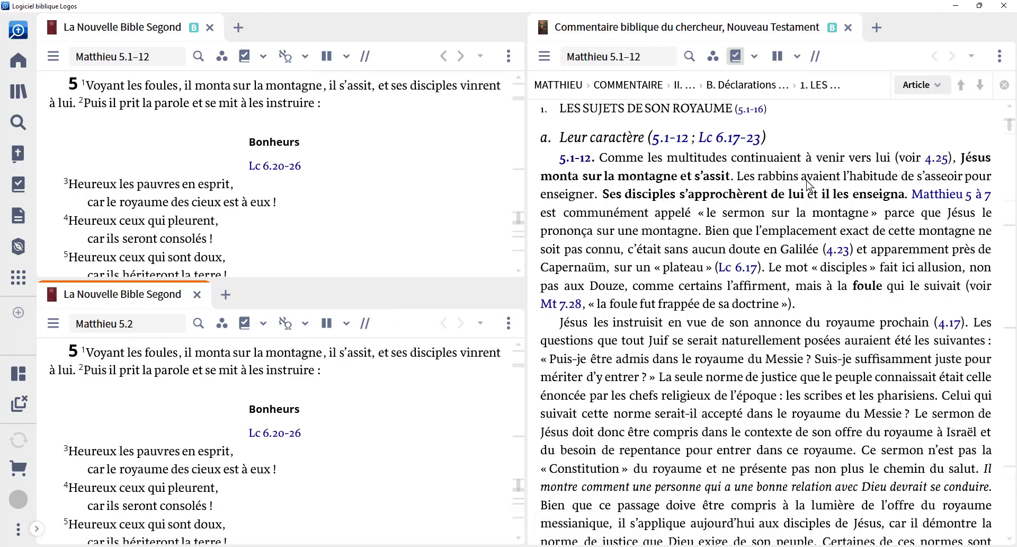
- Make the lower La Nouvelle Bible Segond copy receive hyperlinks, and follow the Ex 20.13 reference in the commentary on Matthieu 5.21–26
scroll(404, 198, "down", 5)
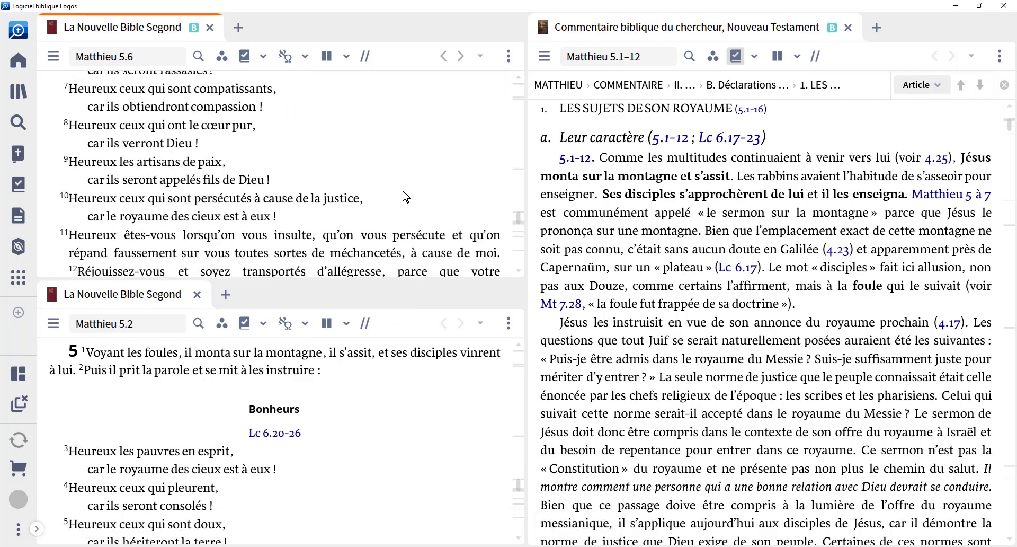
scroll(414, 187, "down", 10)
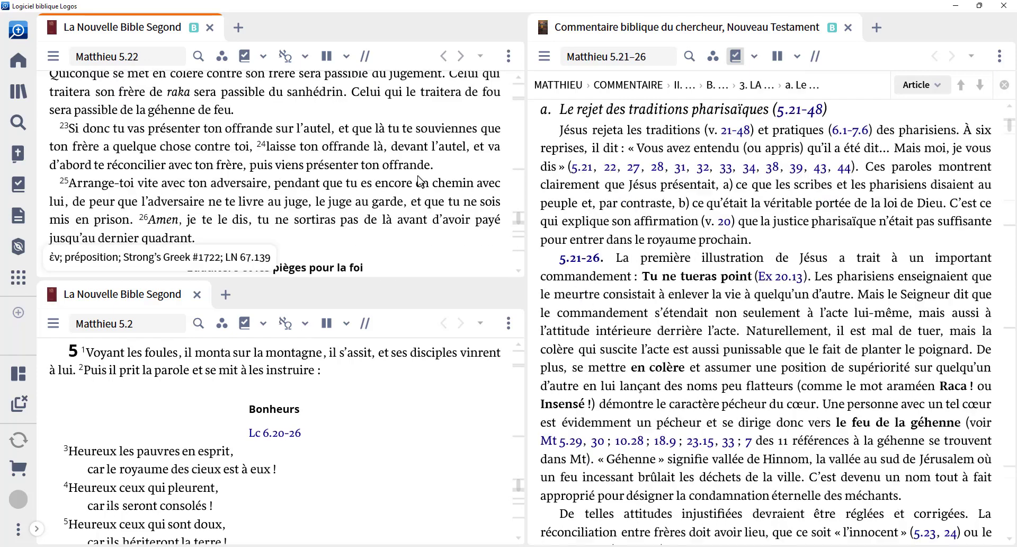
scroll(420, 182, "down", 1)
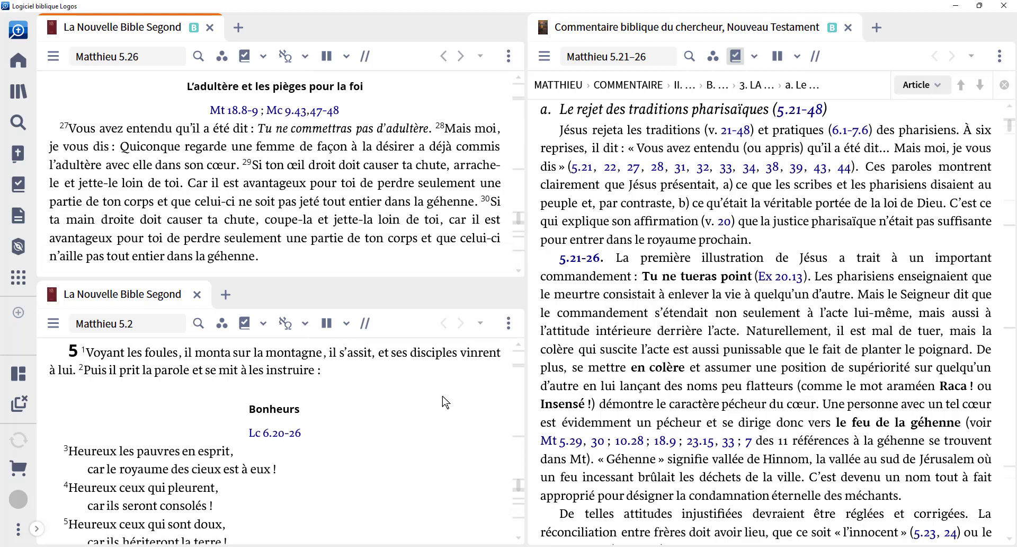
left_click(509, 324)
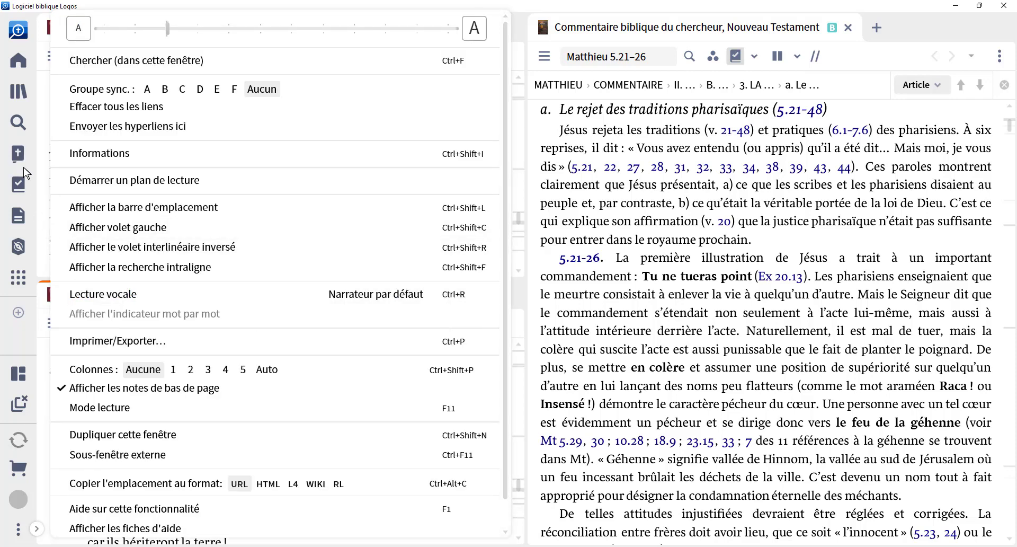
left_click(86, 128)
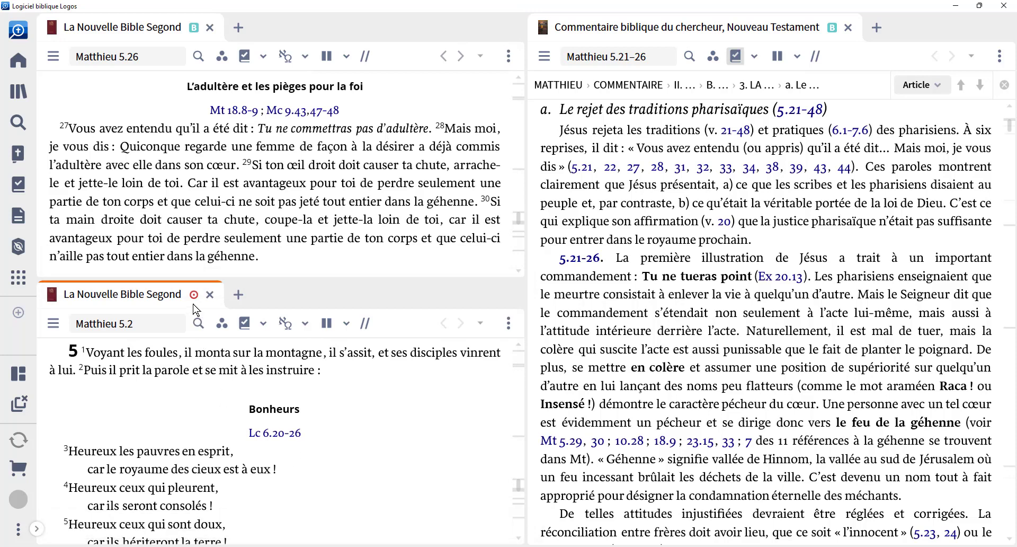
mouse_move(198, 309)
left_click(790, 284)
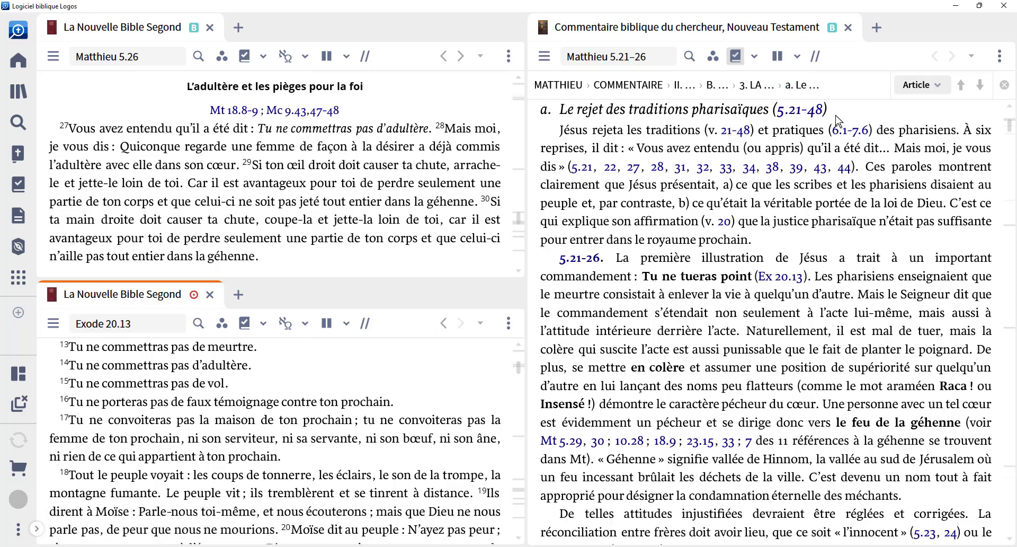
- Switch the commentary to Le commentaire biblique du disciple and the upper Bible to Traduction Œcuménique de la Bible using parallel resources
left_click(818, 64)
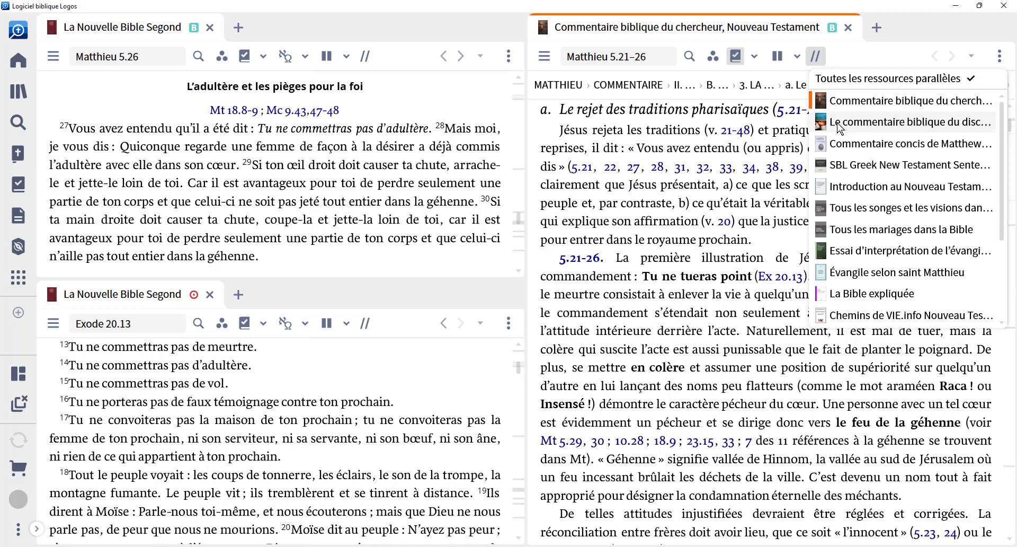
mouse_move(828, 110)
left_click(929, 125)
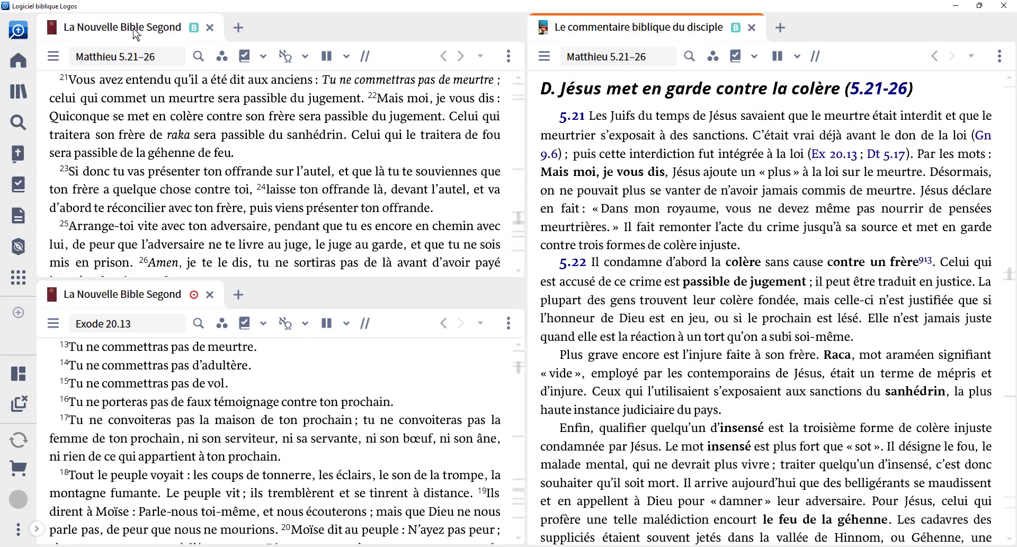
left_click(367, 57)
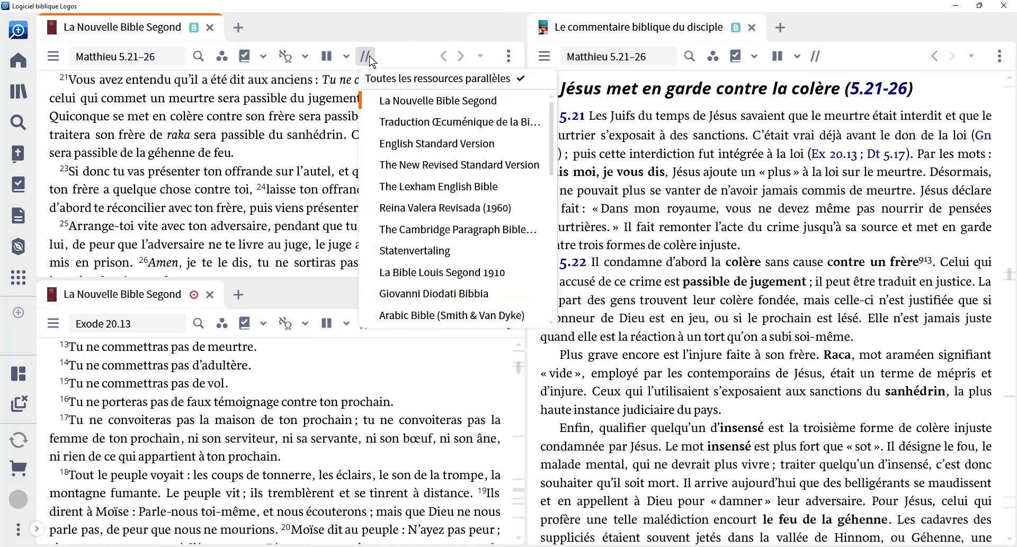
left_click(448, 122)
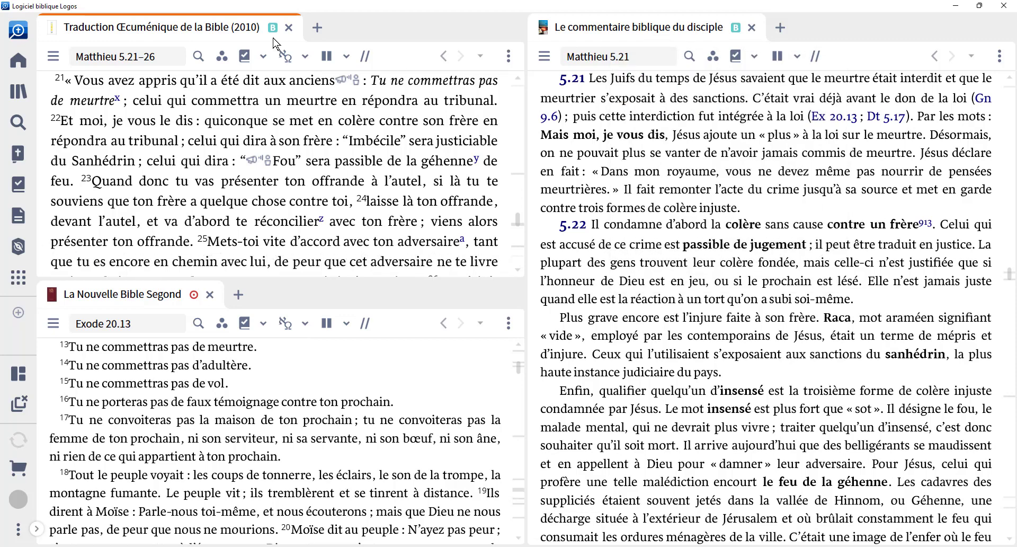
- Duplicate Le commentaire biblique du disciple and dock the copy in its own pane below the original
right_click(666, 24)
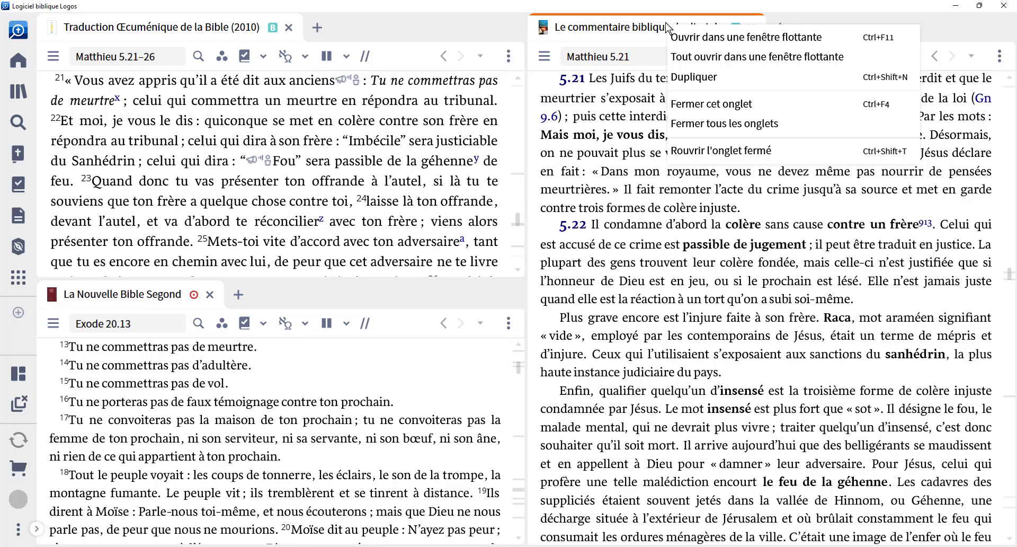
left_click(692, 77)
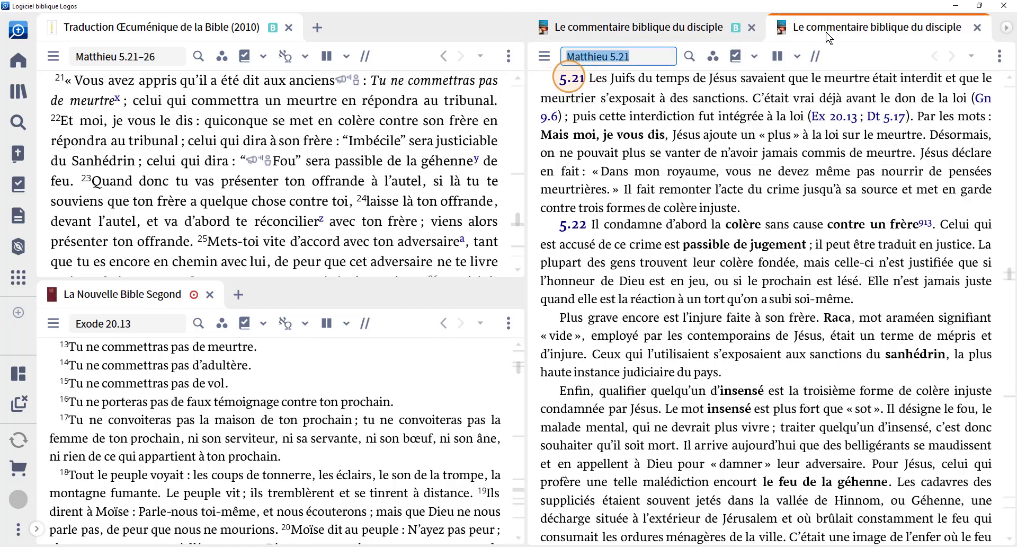
left_click_drag(829, 27, 736, 484)
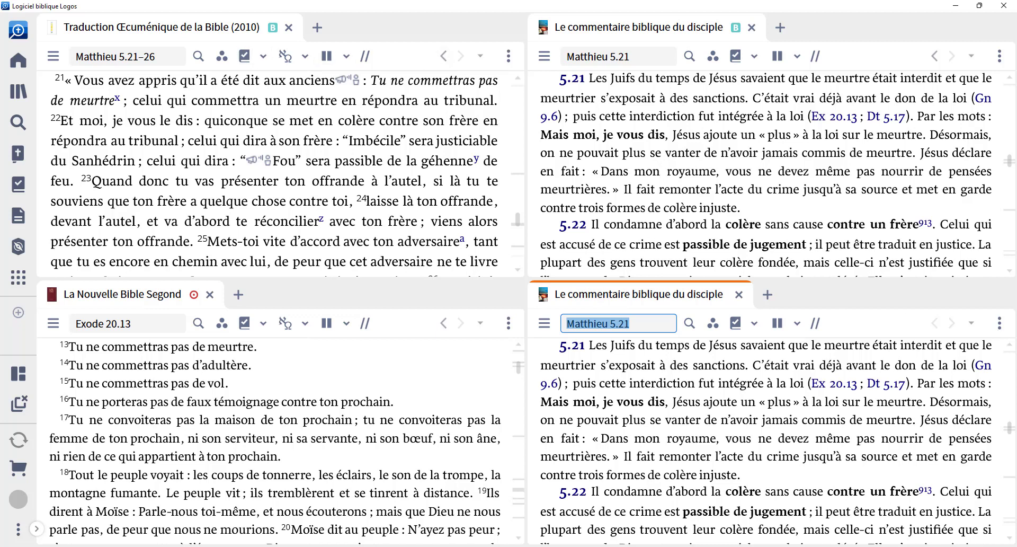
- Assign the lower copy of Le commentaire biblique du disciple to sync group B and follow it alongside the upper Bible through Matthieu 5.29
left_click(999, 325)
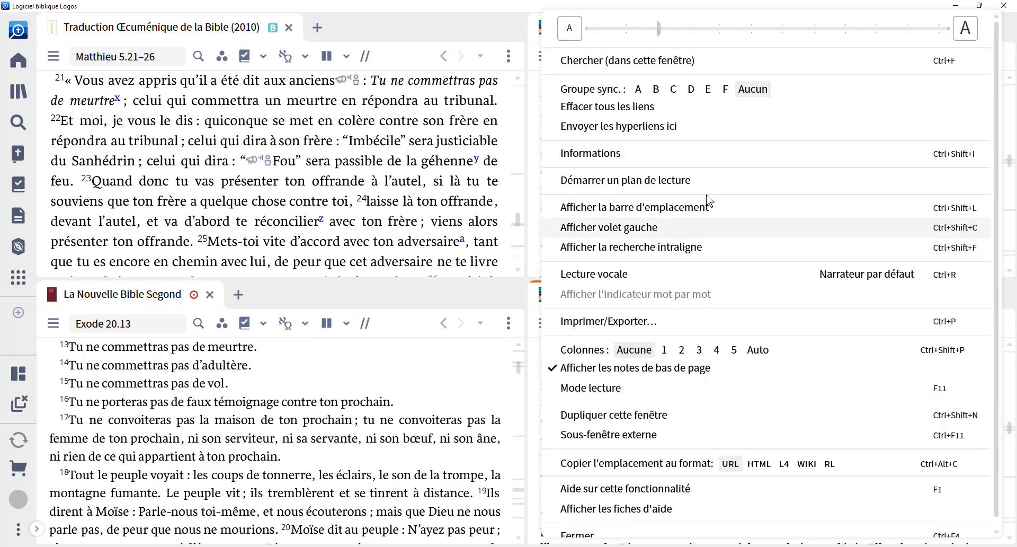
left_click(656, 89)
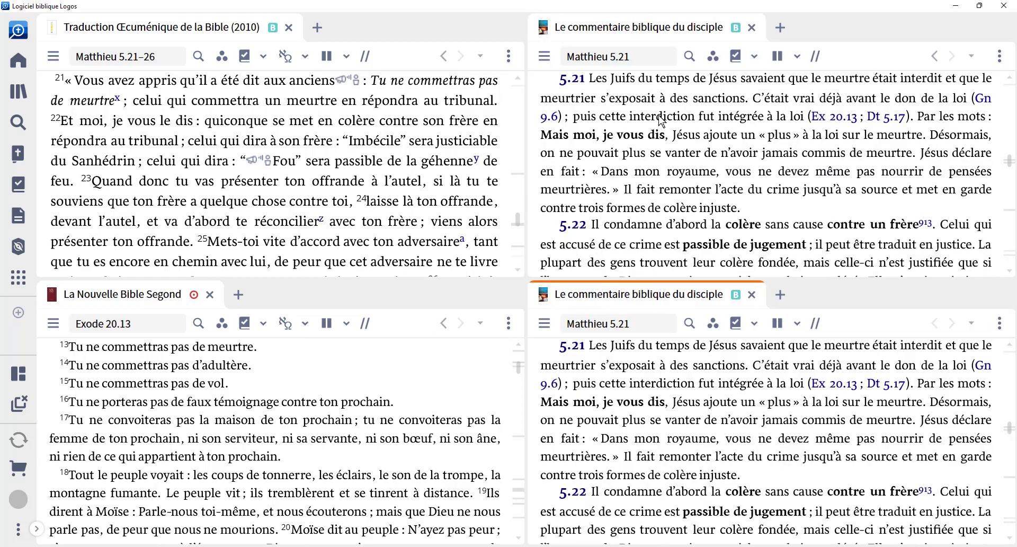
left_click(501, 106)
scroll(501, 106, "down", 5)
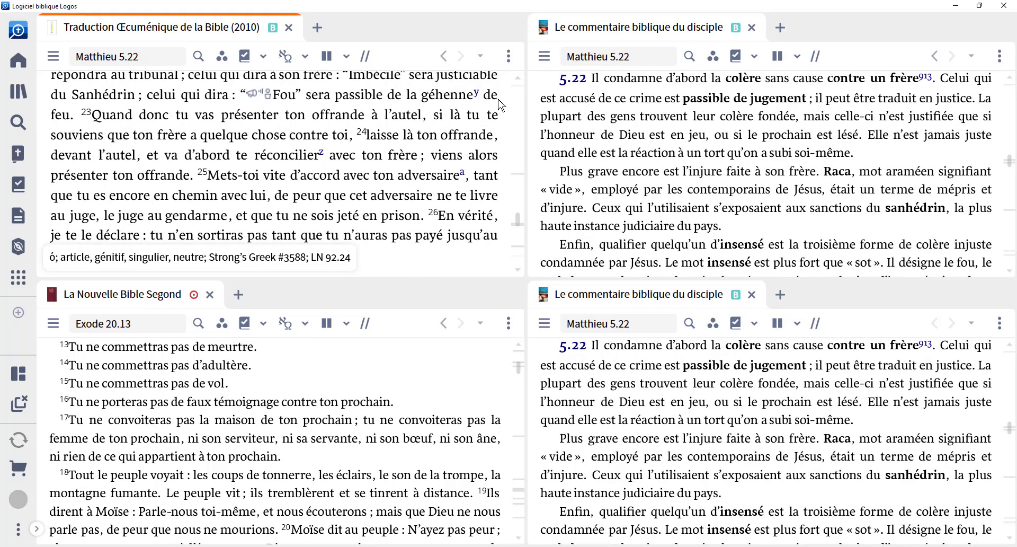
scroll(501, 106, "down", 3)
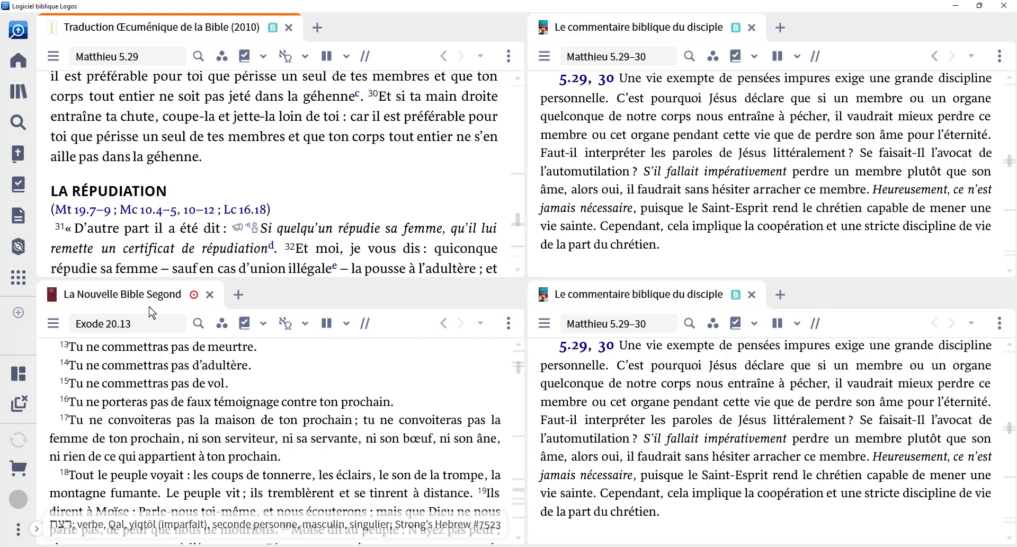
- Assign the lower La Nouvelle Bible Segond and the lower commentary to sync group A, and check that each pair of panes follows its Bible
left_click(509, 324)
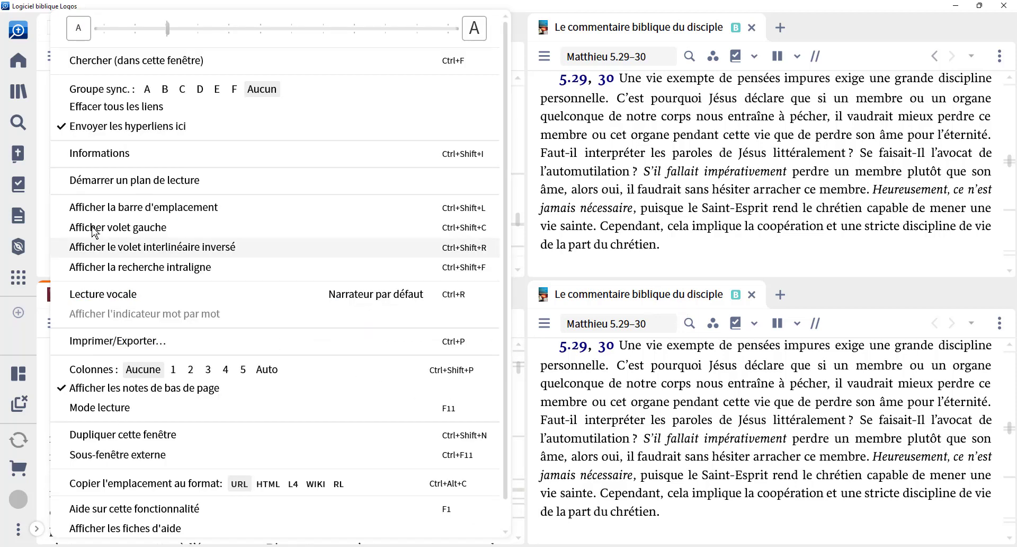
left_click(148, 90)
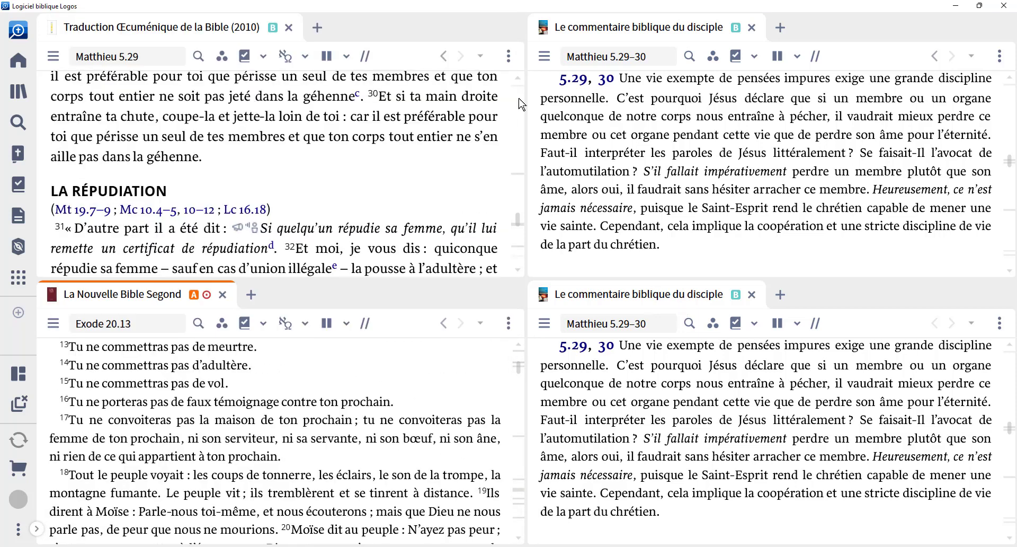
left_click(999, 324)
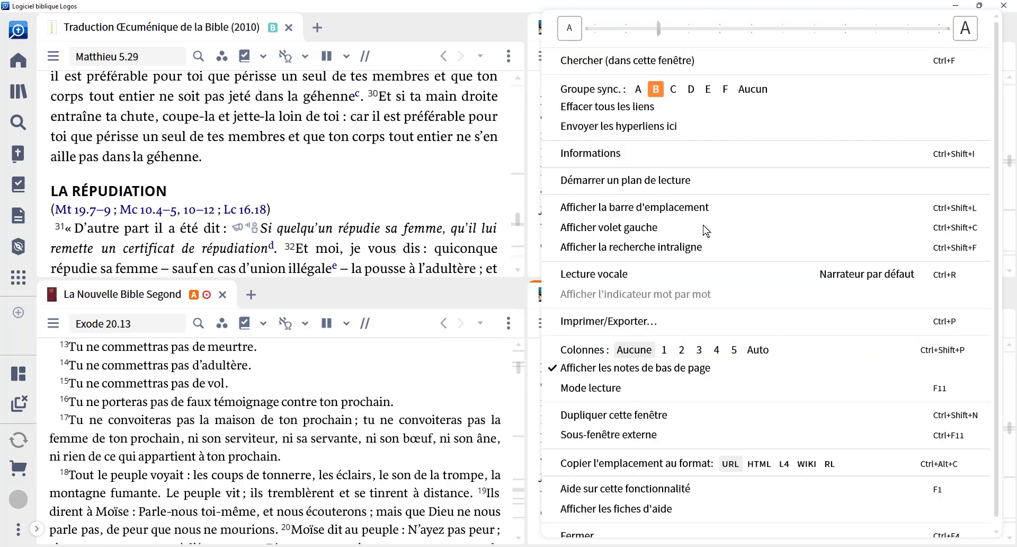
left_click(638, 89)
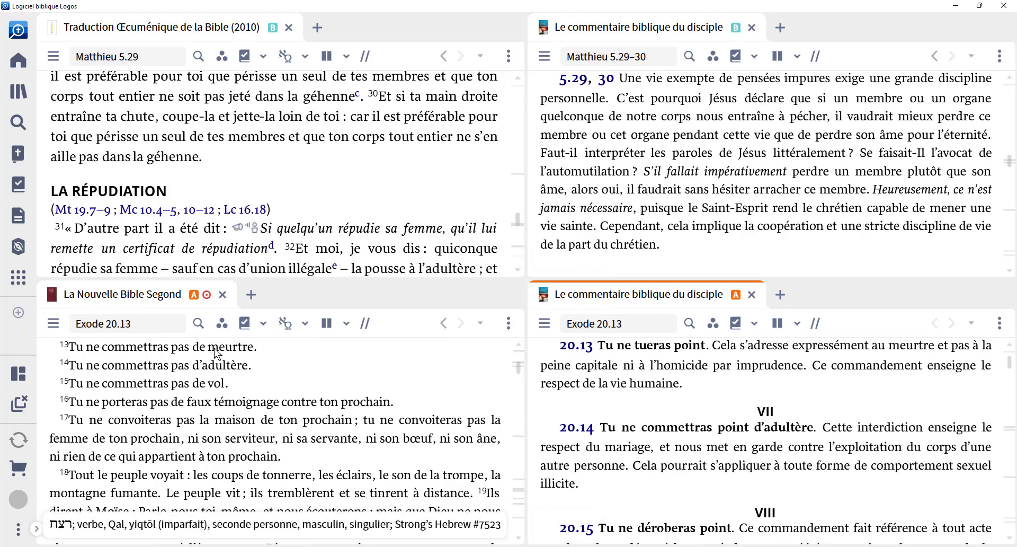
scroll(339, 384, "down", 1)
scroll(340, 382, "down", 8)
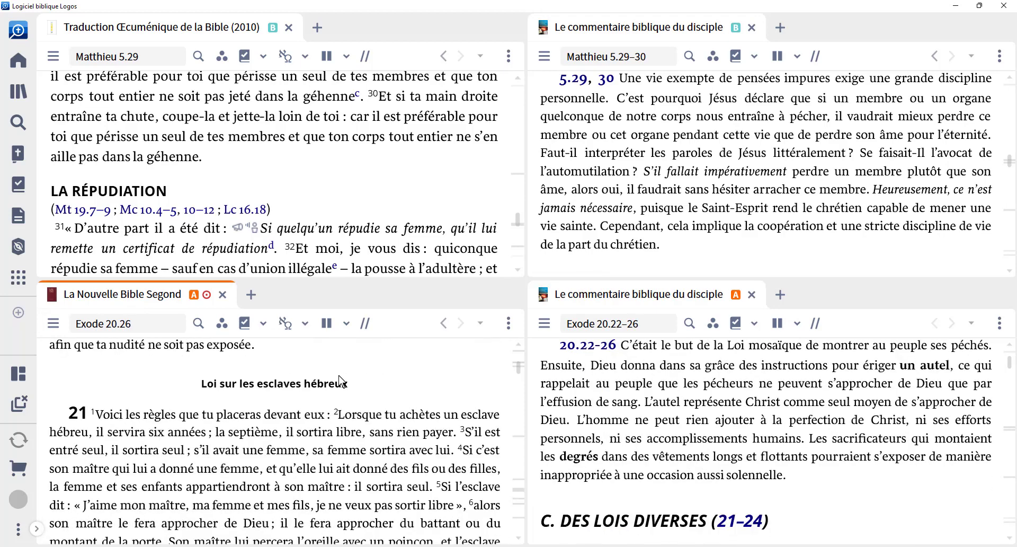
scroll(339, 380, "down", 3)
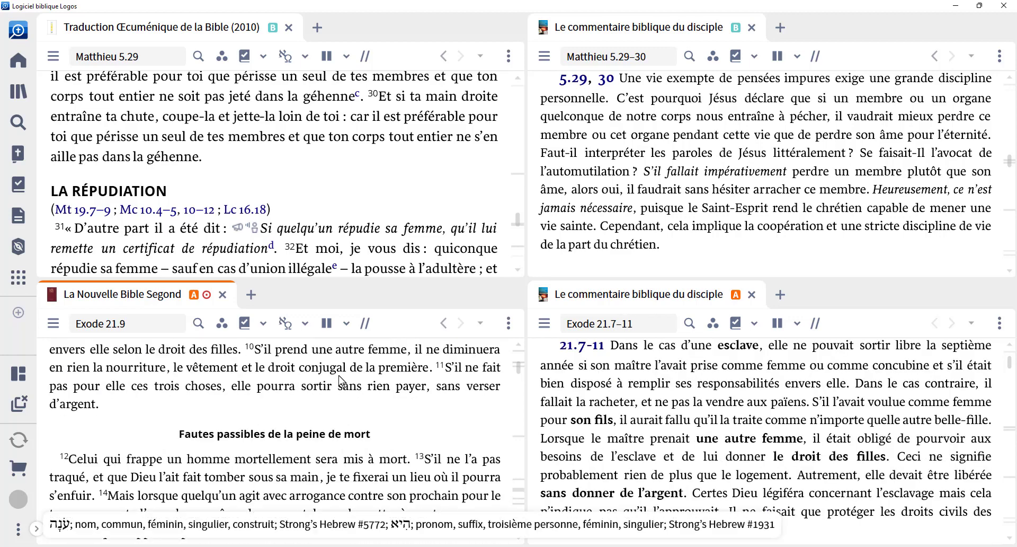
scroll(447, 167, "down", 3)
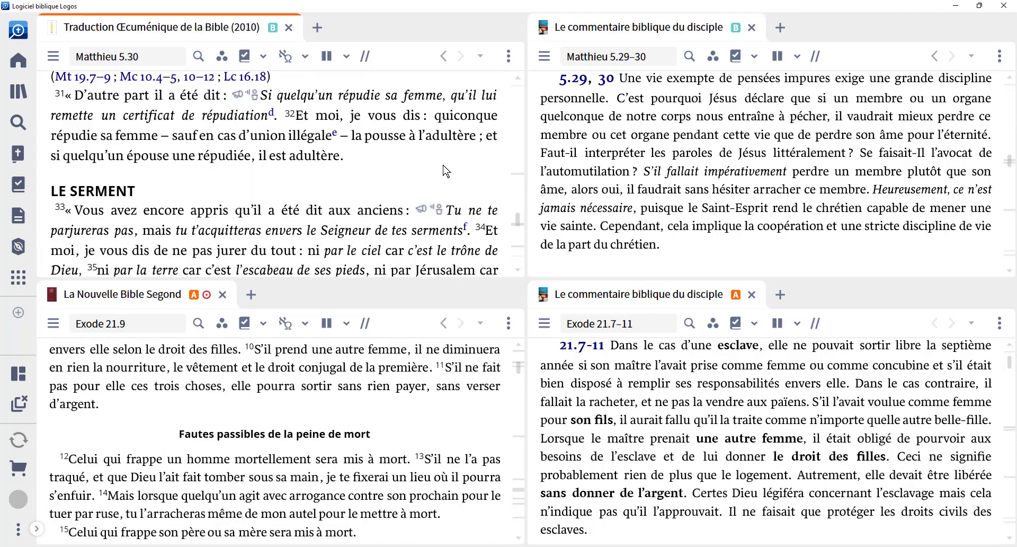
scroll(447, 169, "down", 3)
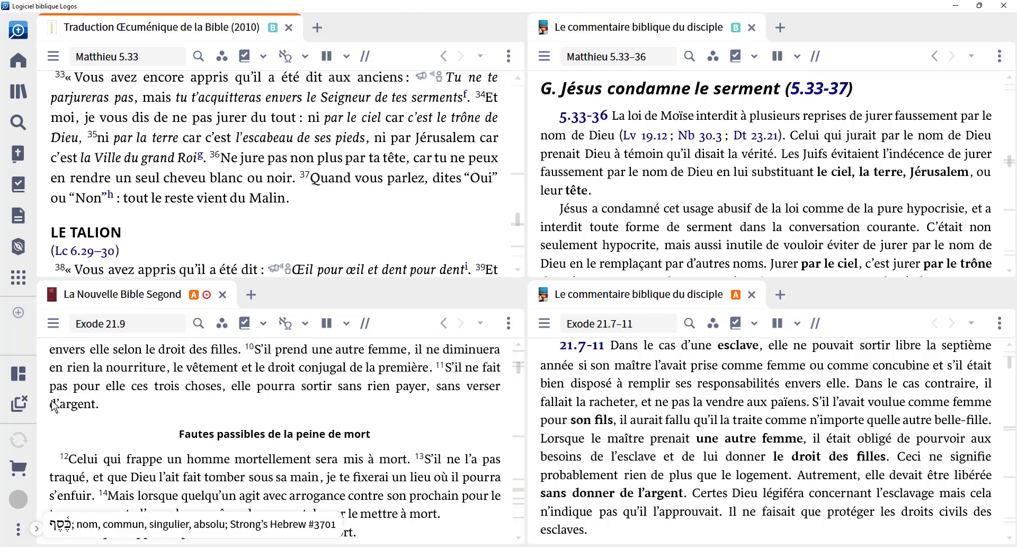
- Save the current layout as "Bible et commentaire 2" and check for it among the saved layouts
left_click(19, 378)
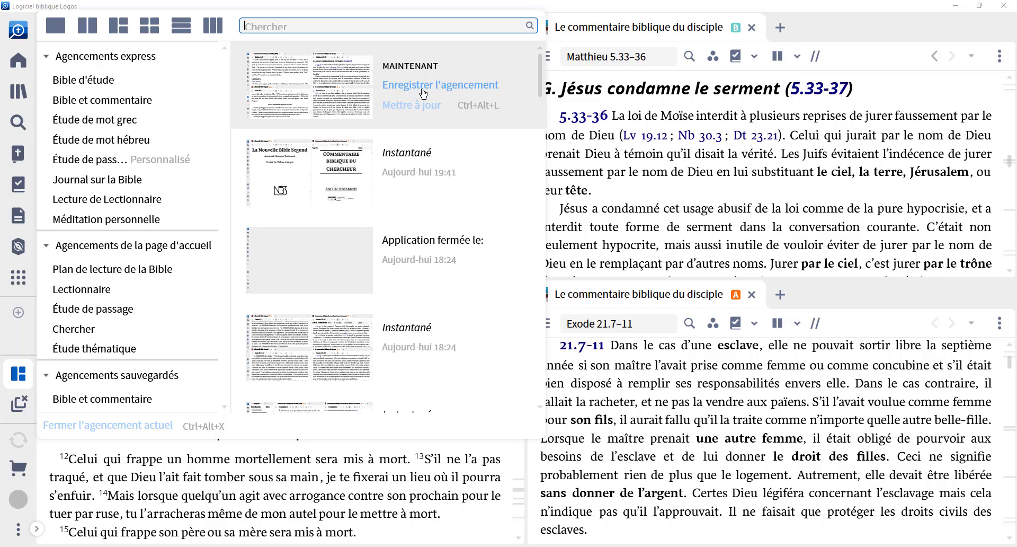
left_click(473, 88)
left_click(457, 89)
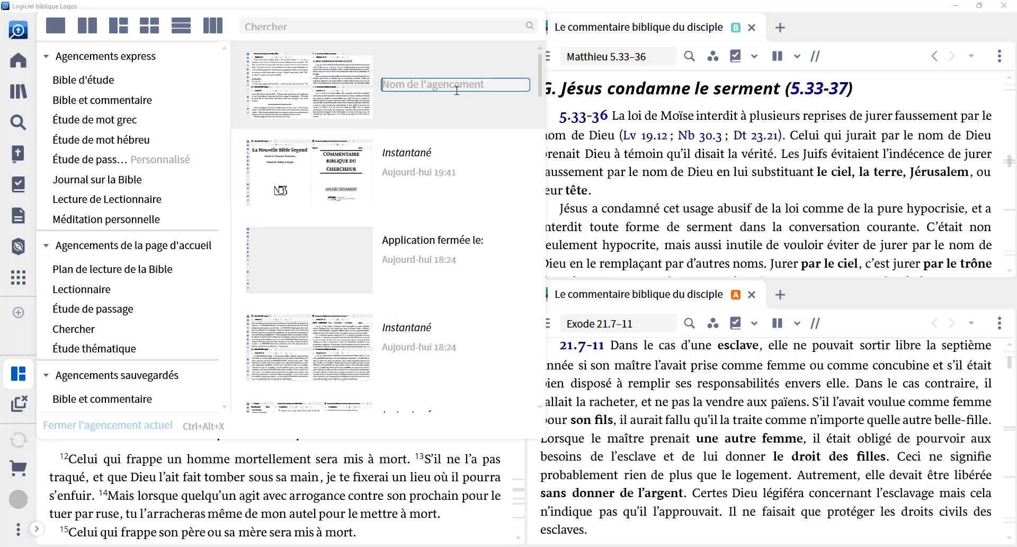
type("Bible et commentaire 2")
key("Return")
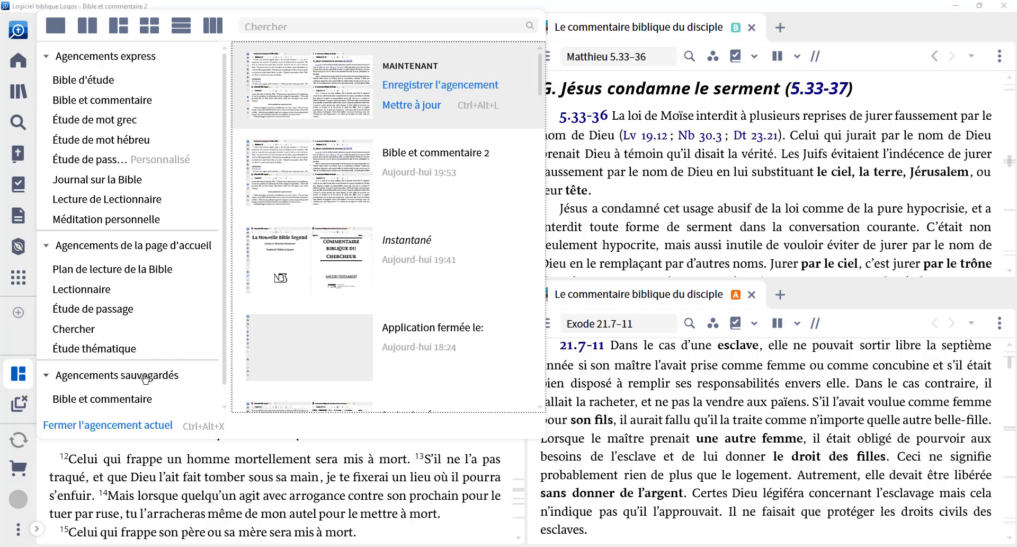
scroll(144, 384, "down", 1)
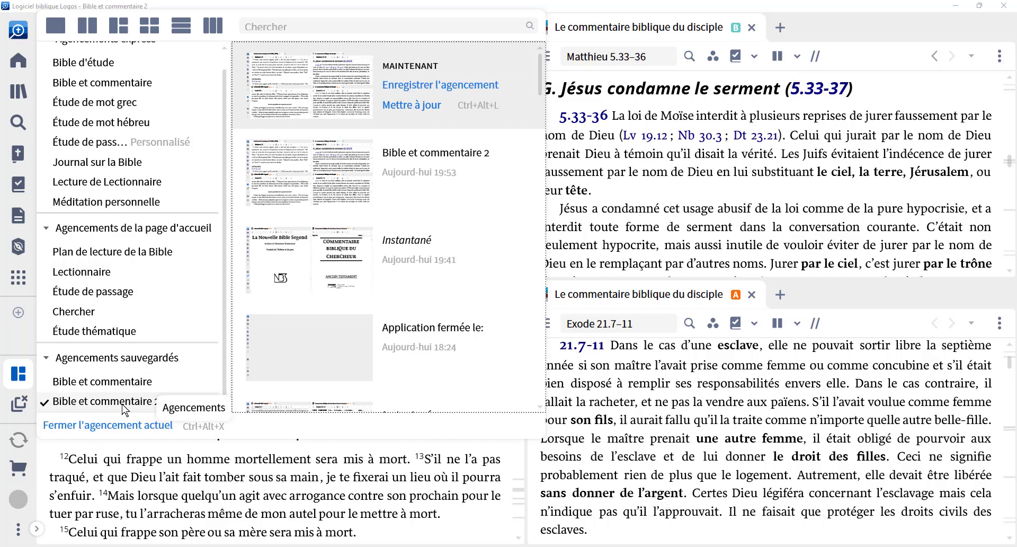
left_click(436, 482)
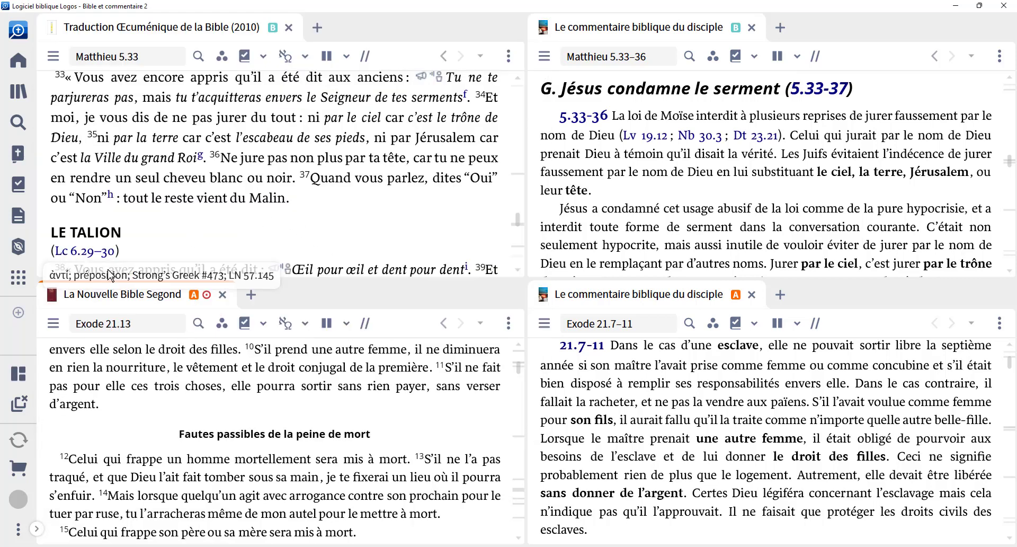
- Close all open windows and restore the saved layout Bible et commentaire 2
left_click(24, 409)
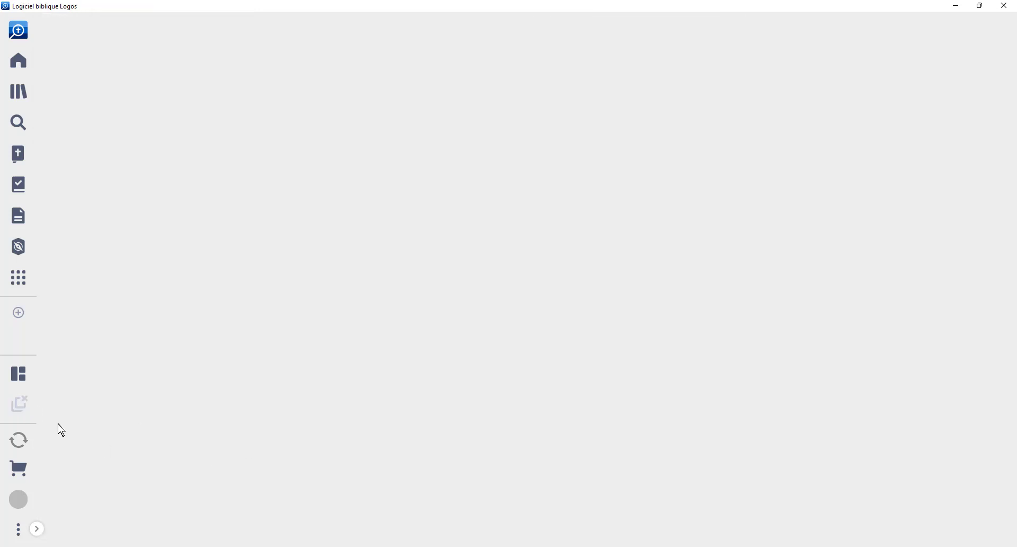
left_click(21, 377)
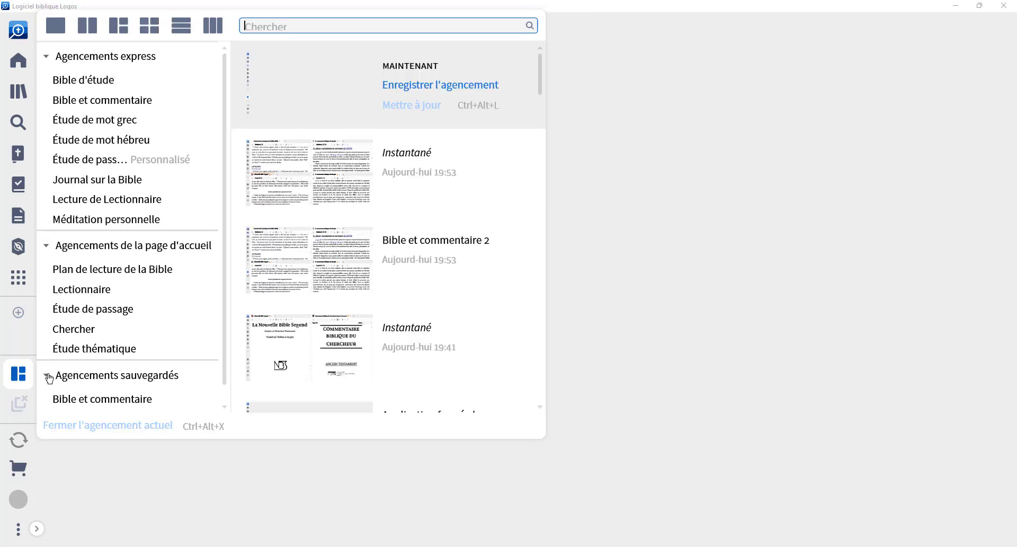
scroll(69, 384, "down", 1)
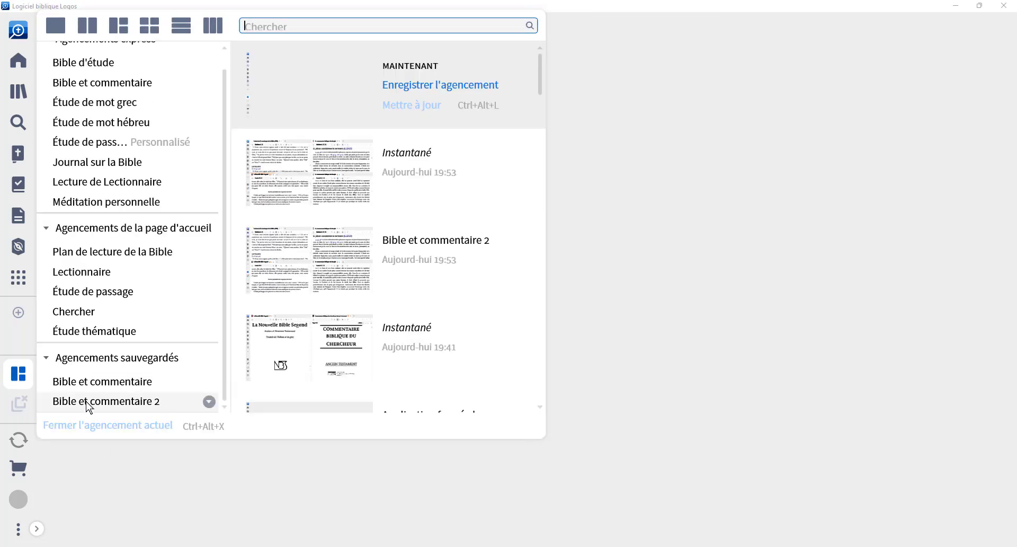
left_click(106, 401)
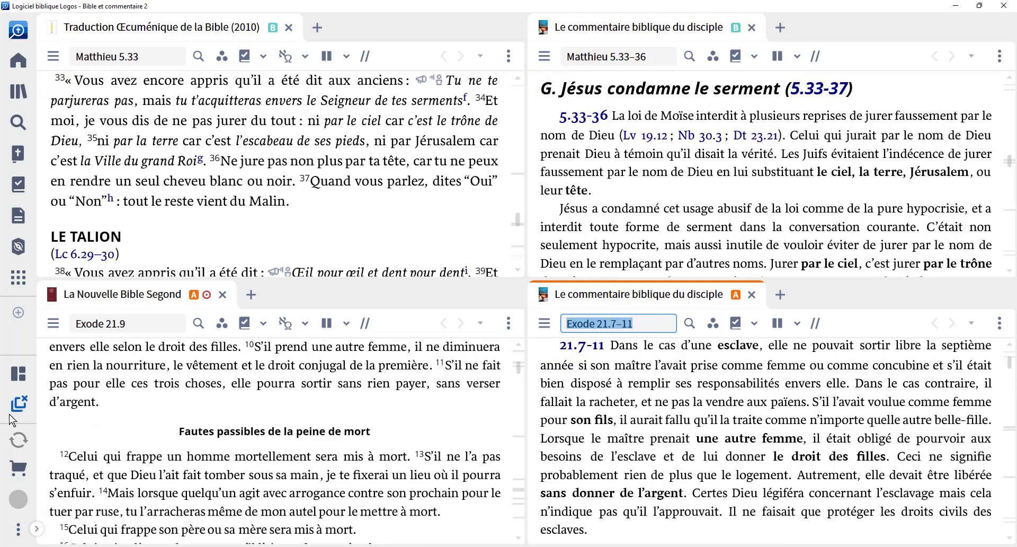
- Open the Bible et commentaire express layout from the home page dashboard
left_click(16, 377)
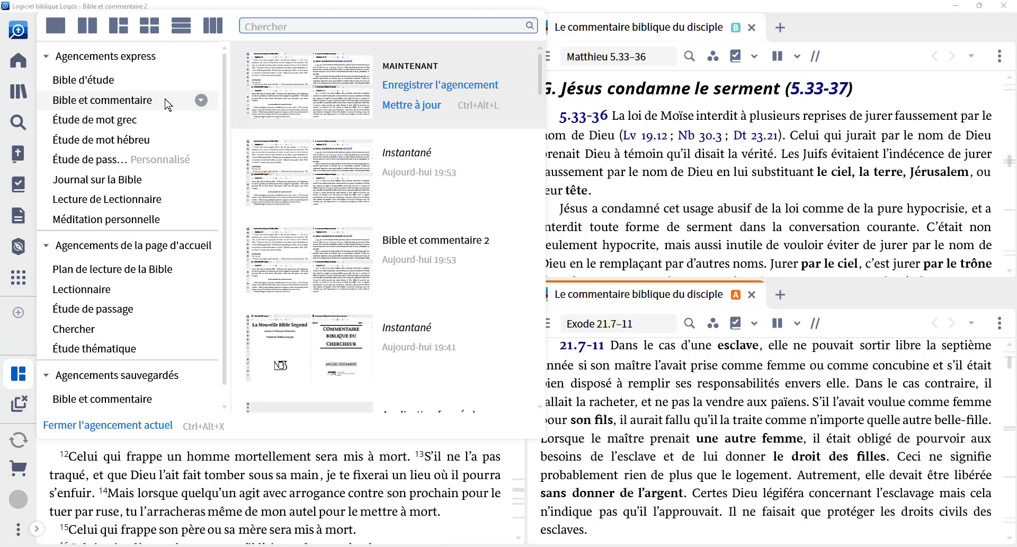
left_click(18, 61)
left_click(18, 61)
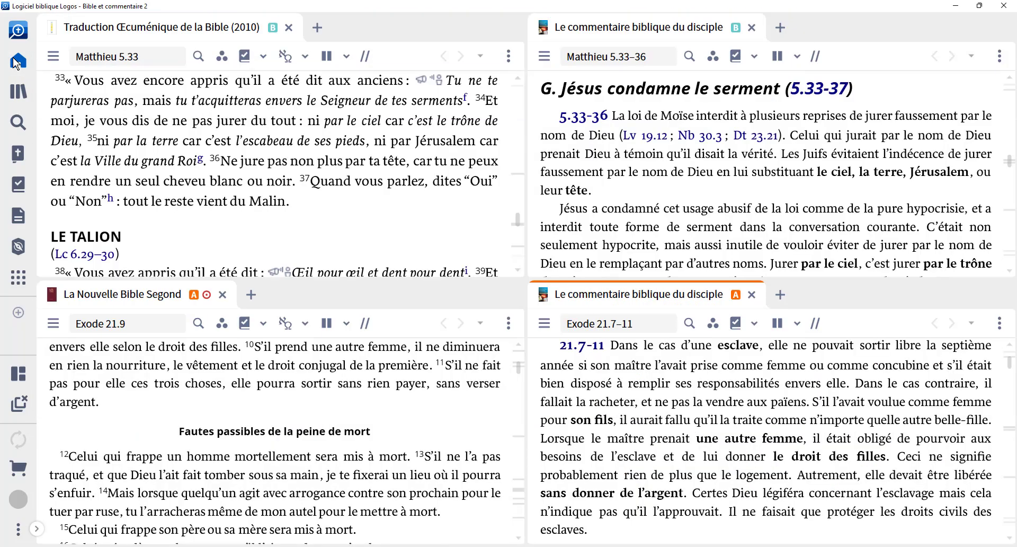
left_click(12, 66)
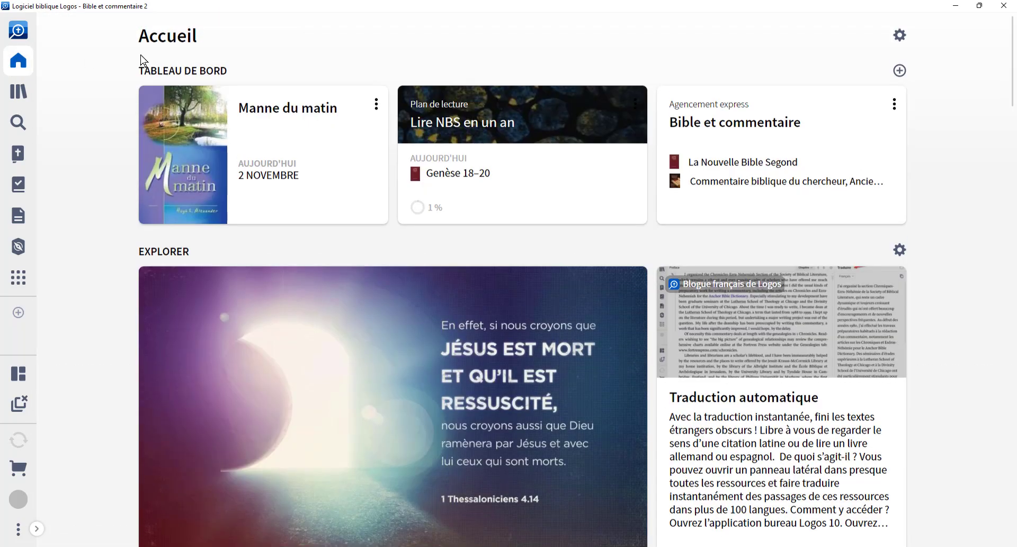
left_click(822, 157)
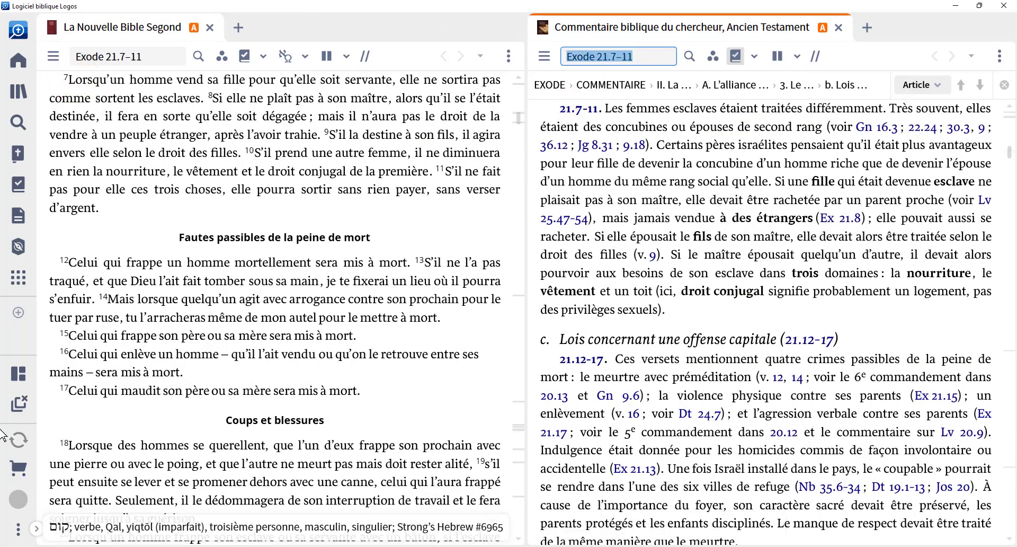
- Switch back to the four-pane arrangement by loading Bible et commentaire 2 from the saved layouts
left_click(20, 378)
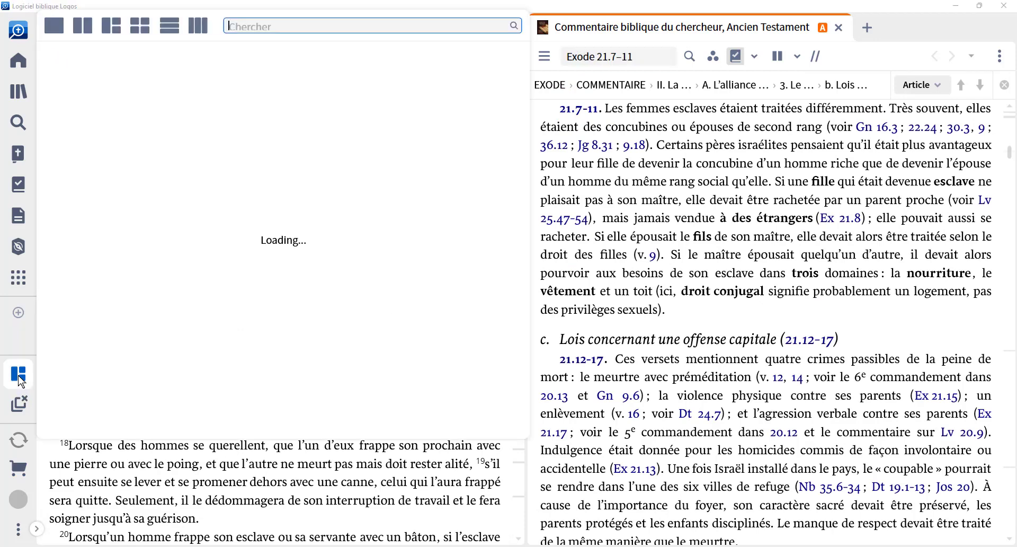
scroll(77, 366, "down", 1)
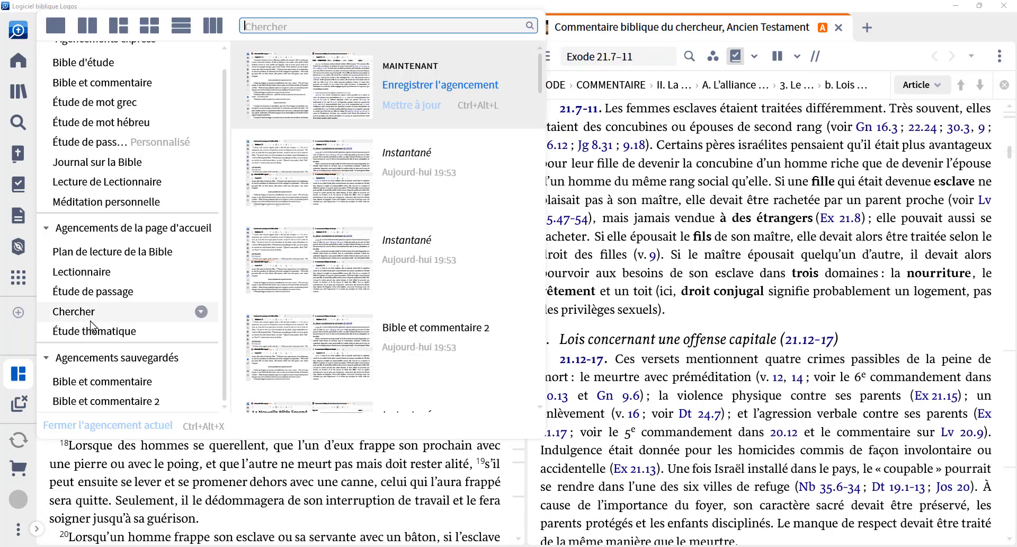
left_click(60, 404)
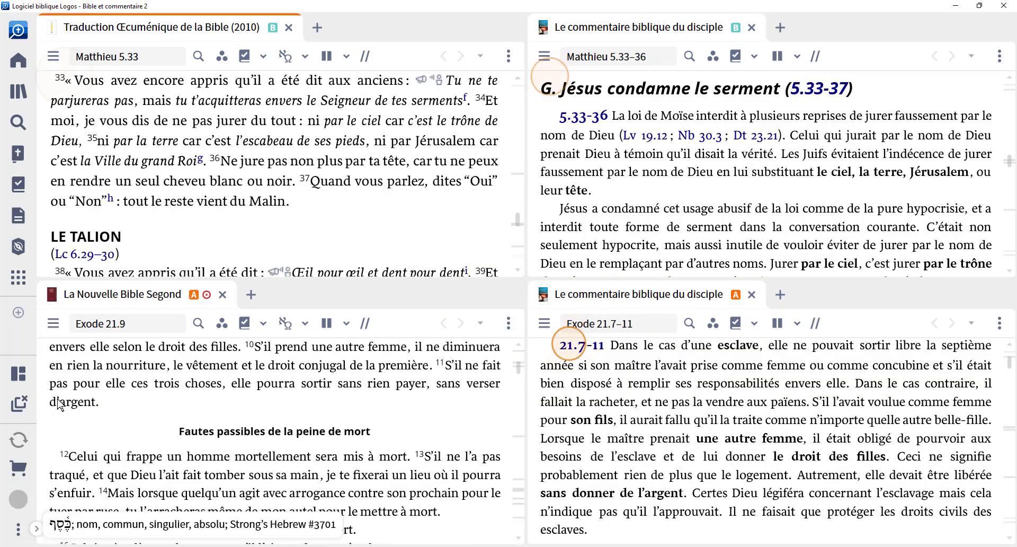
- Replace the Bible et commentaire express layout with the current four-pane layout
left_click(18, 374)
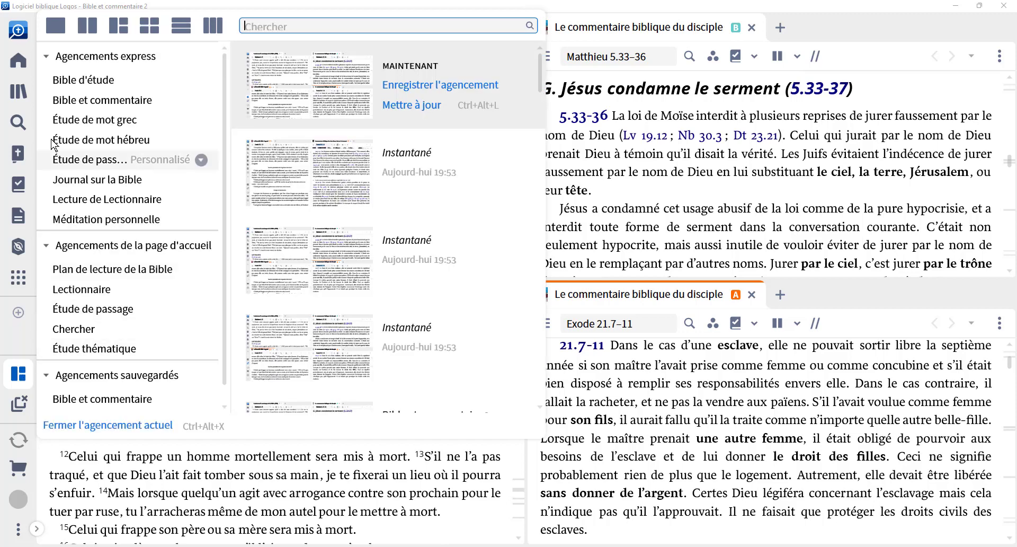
mouse_move(85, 101)
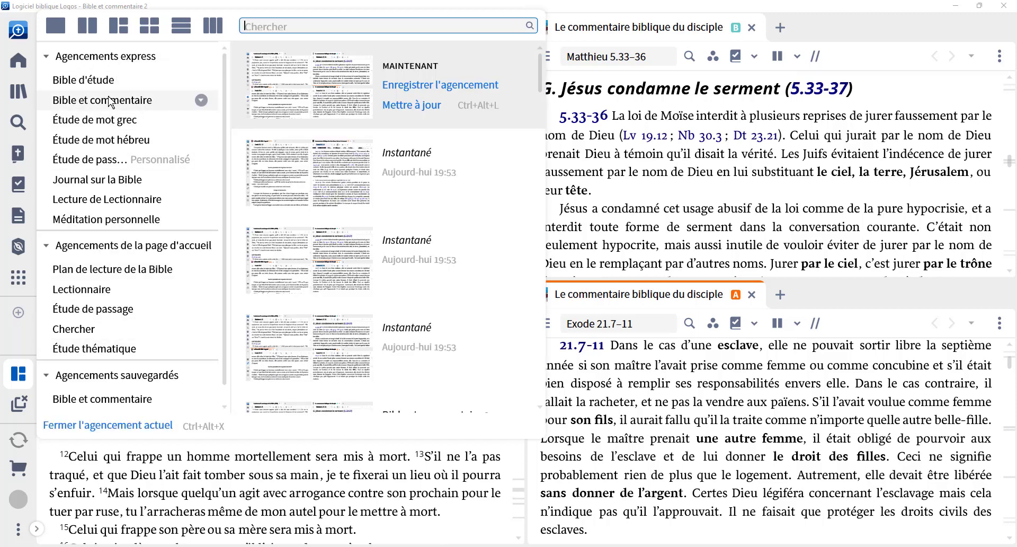
left_click(201, 102)
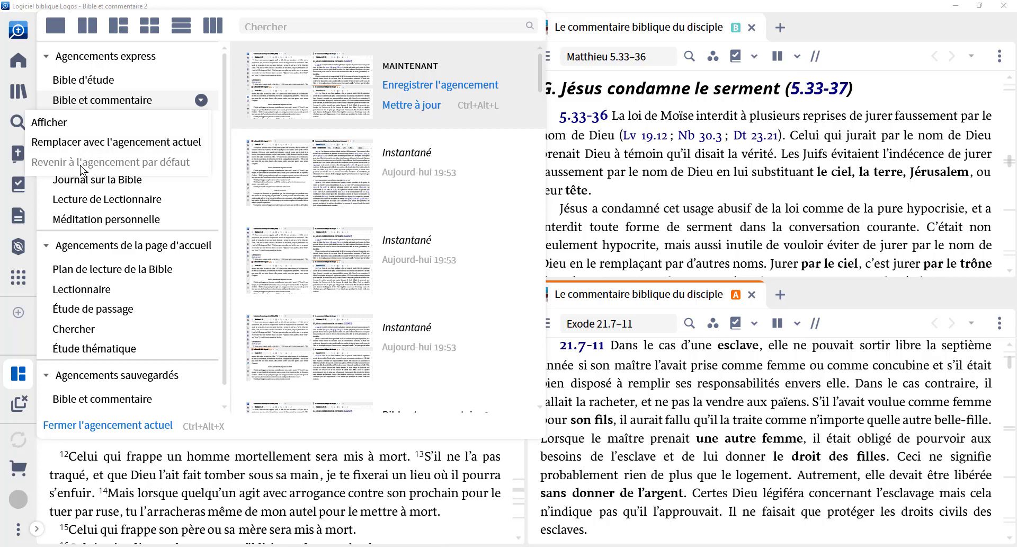
left_click(74, 142)
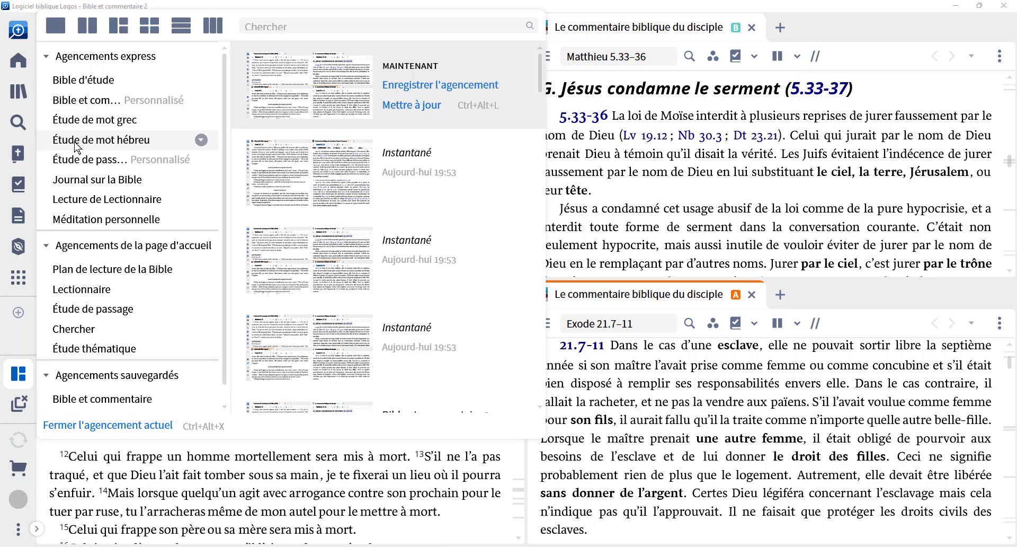
left_click(894, 90)
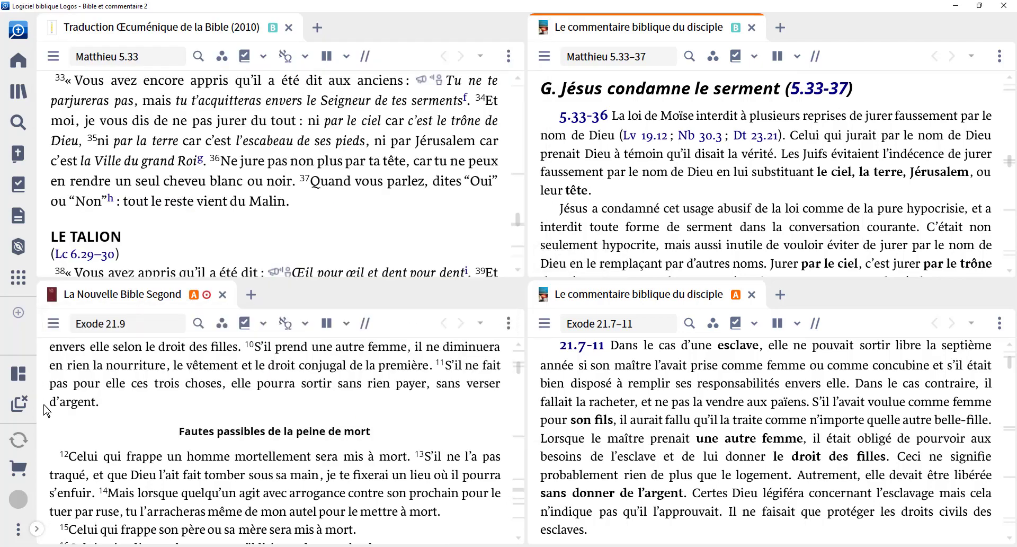
- Close all open windows and reopen the Bible et commentaire express layout from the home page dashboard
left_click(21, 404)
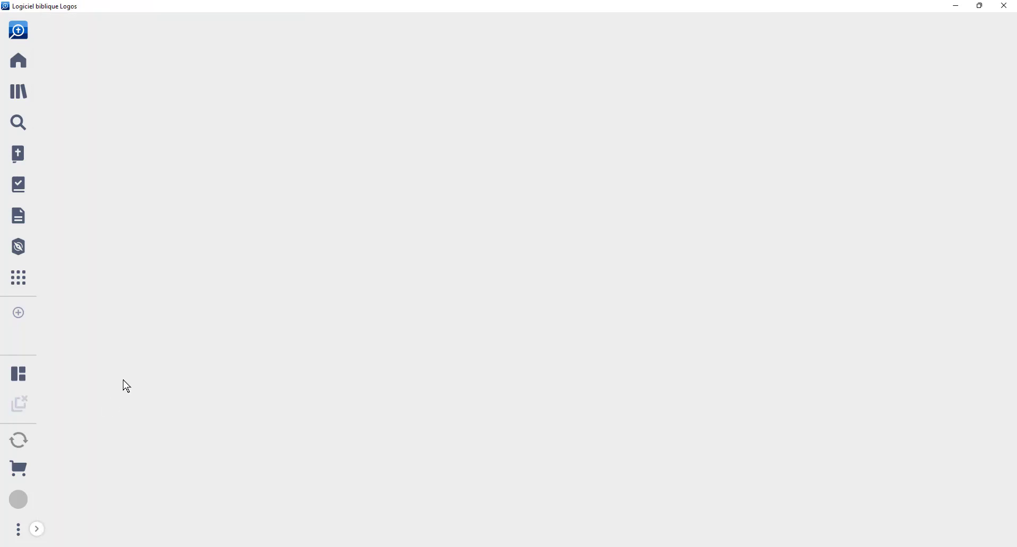
left_click(18, 61)
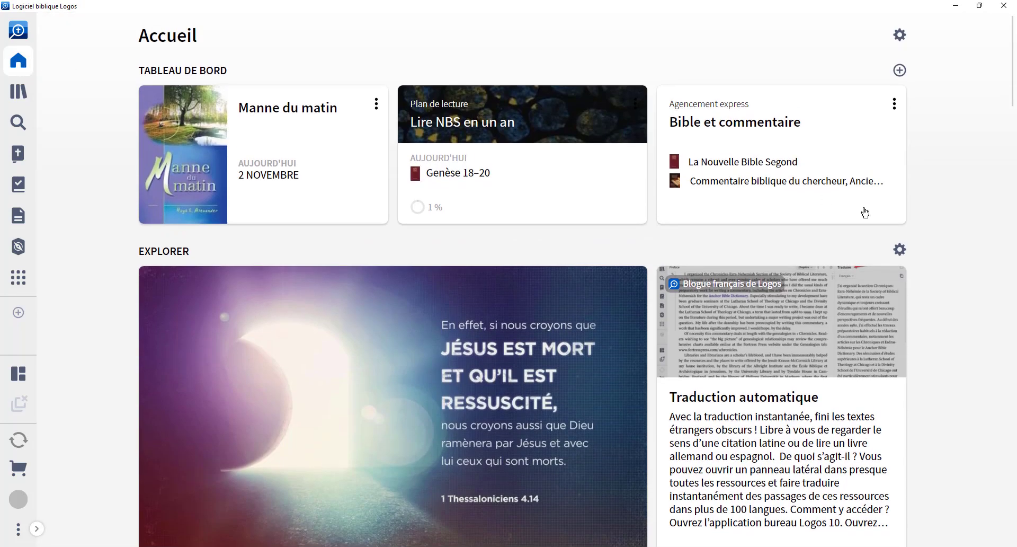
left_click(865, 212)
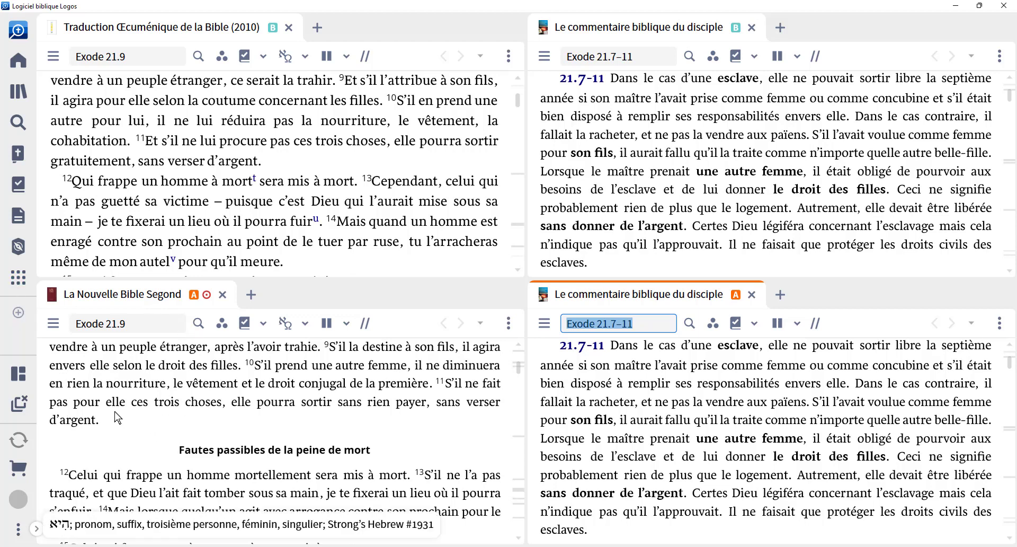
- Add the Surligneur and Notes tools to the layout, placing Notes as a tab beside the lower commentary
left_click(17, 278)
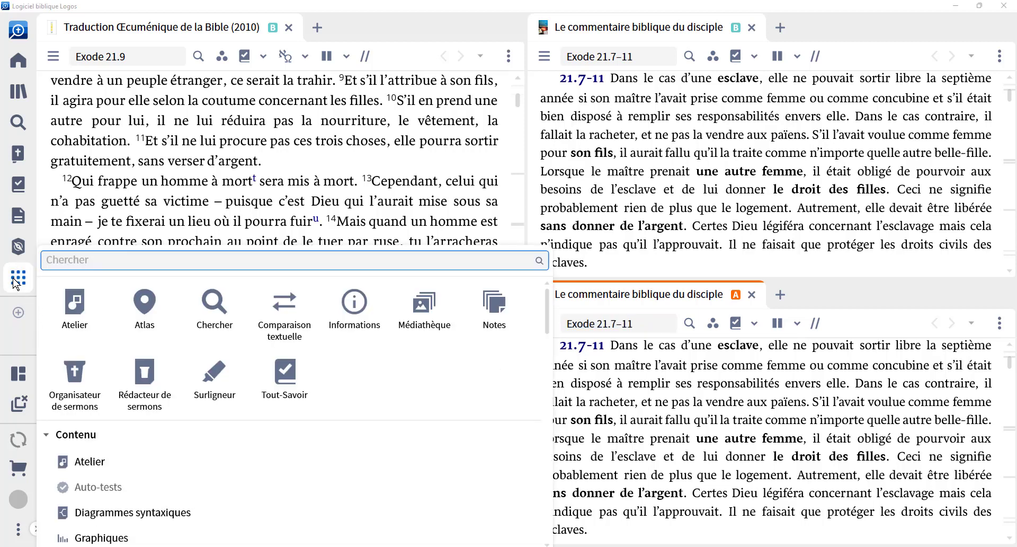
left_click(233, 394)
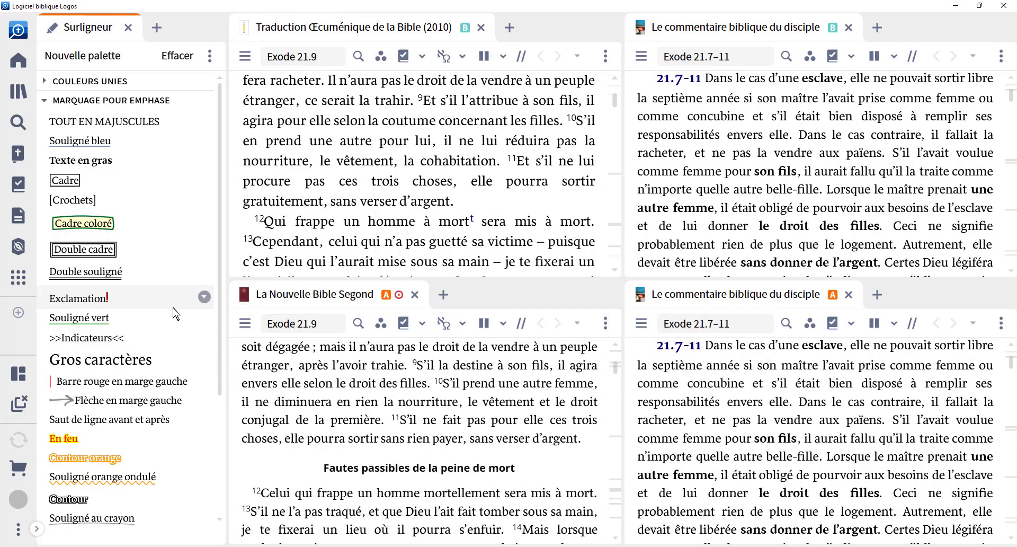
left_click(18, 278)
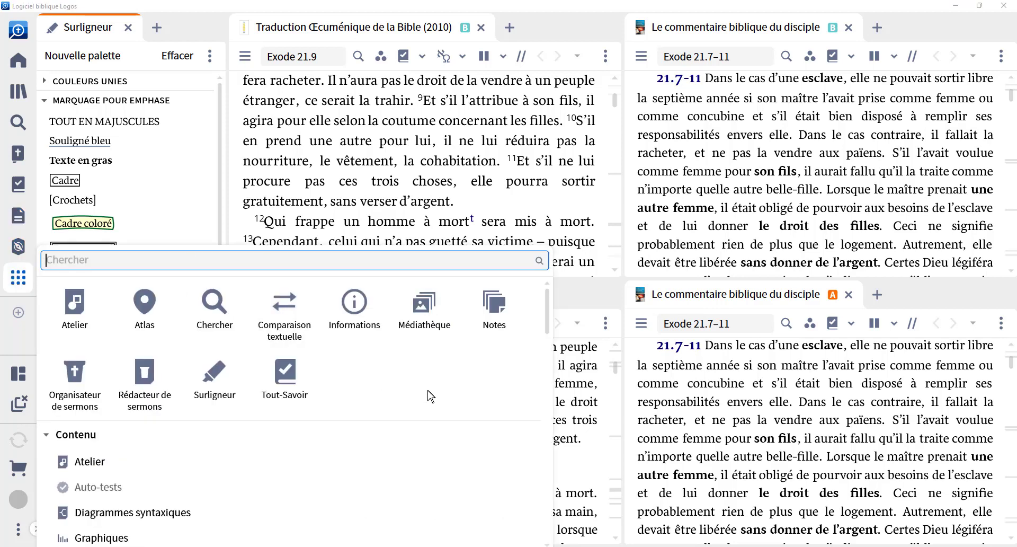
left_click(502, 321)
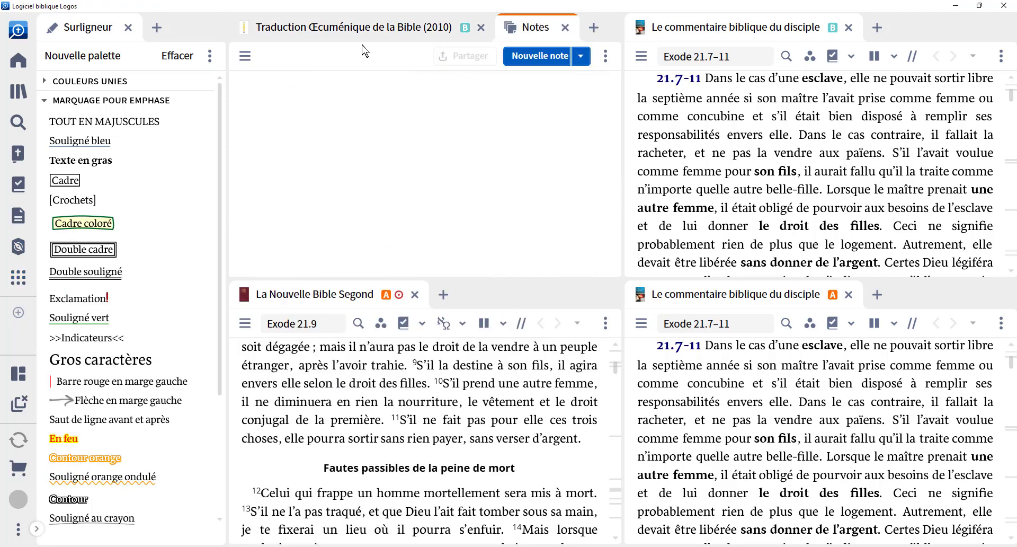
left_click_drag(544, 28, 898, 304)
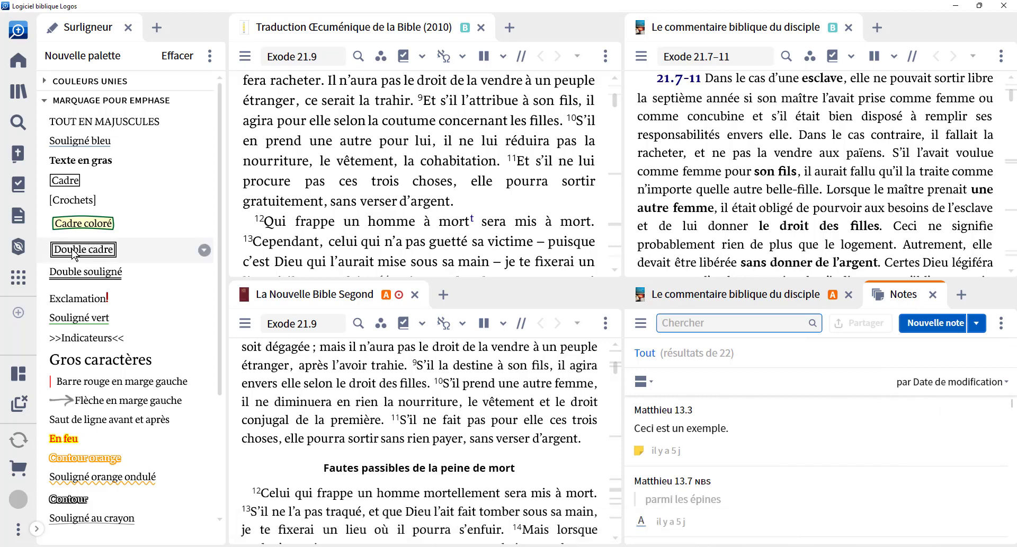
- Show the options for the customized Bible et commentaire express layout and examine the saved layouts and snapshots
left_click(21, 380)
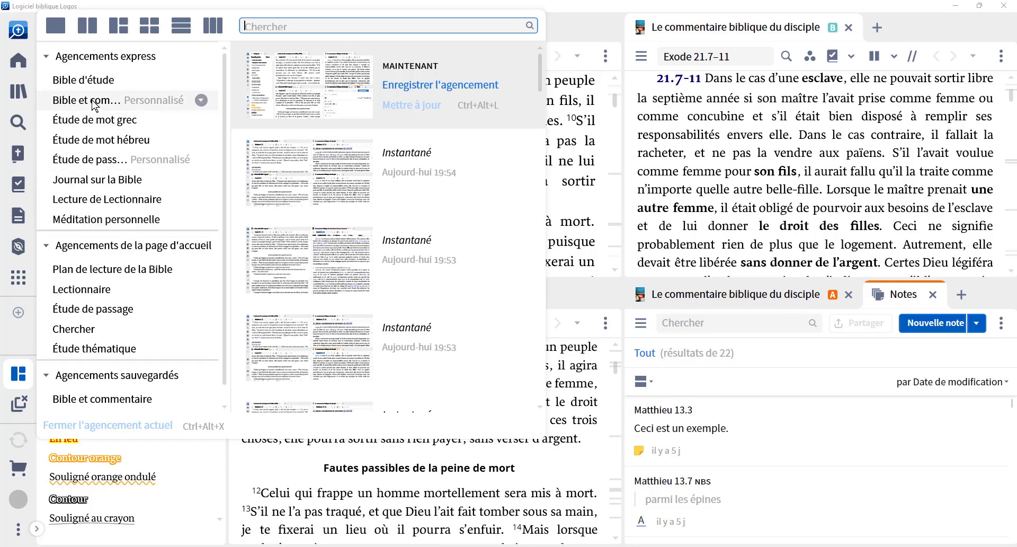
left_click(201, 100)
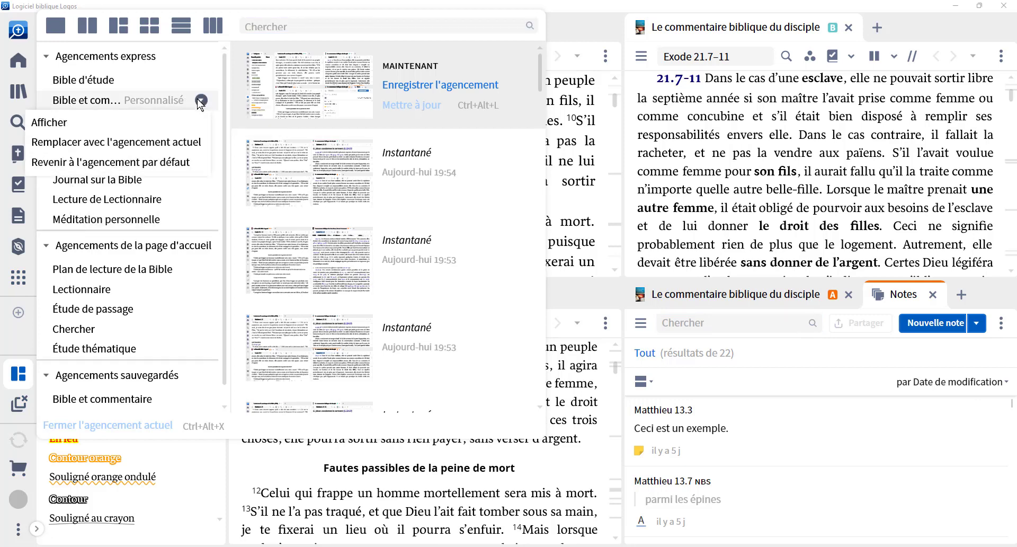
left_click(93, 149)
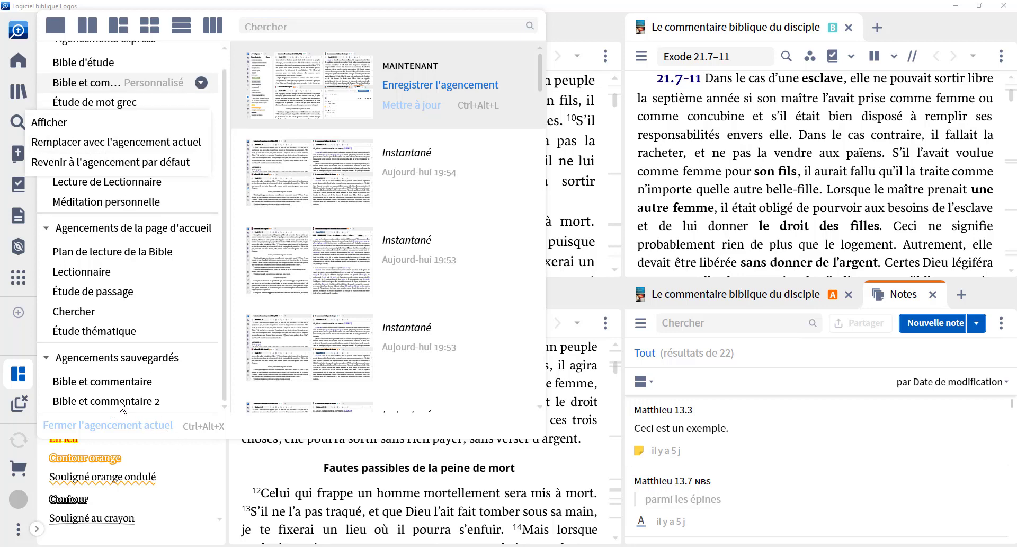
left_click(856, 439)
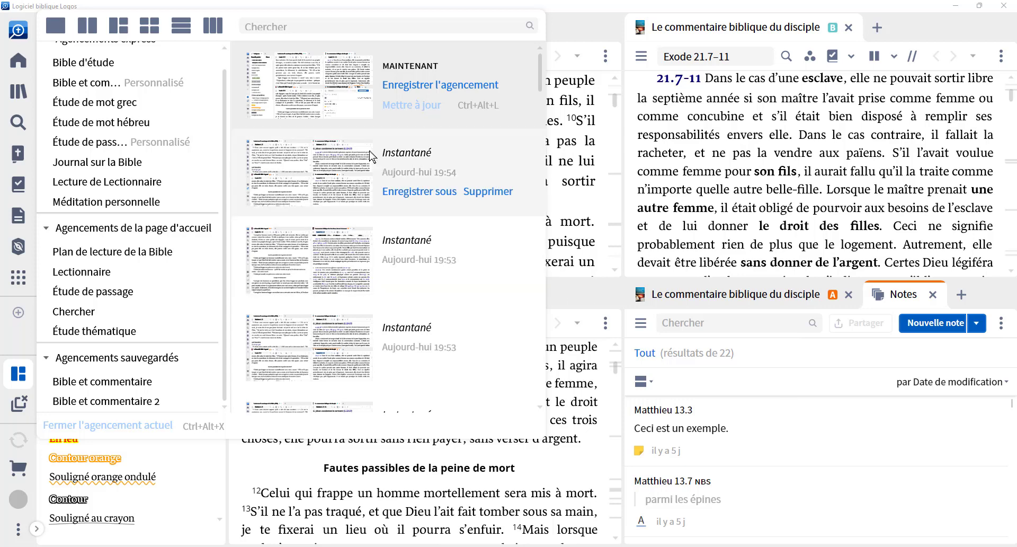
left_click(373, 130)
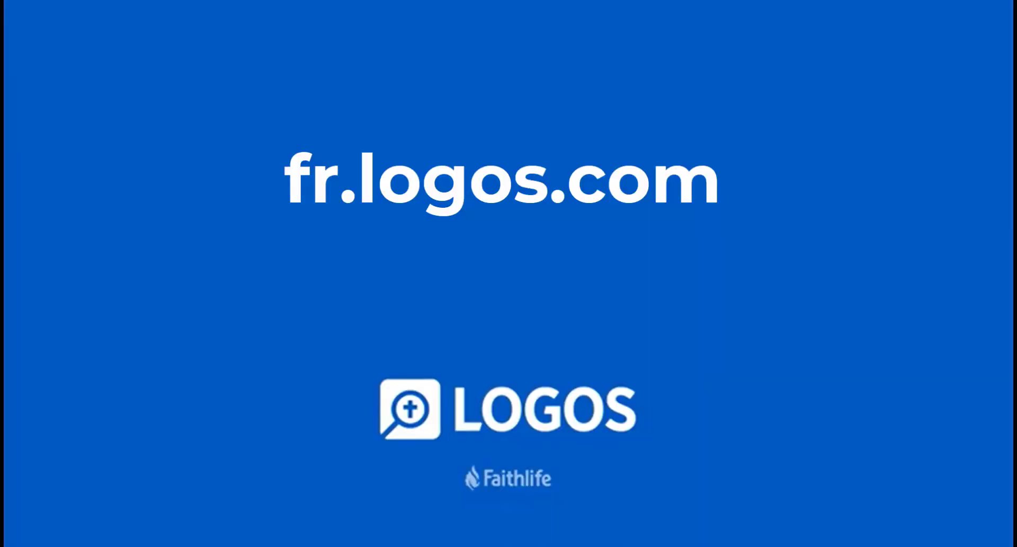